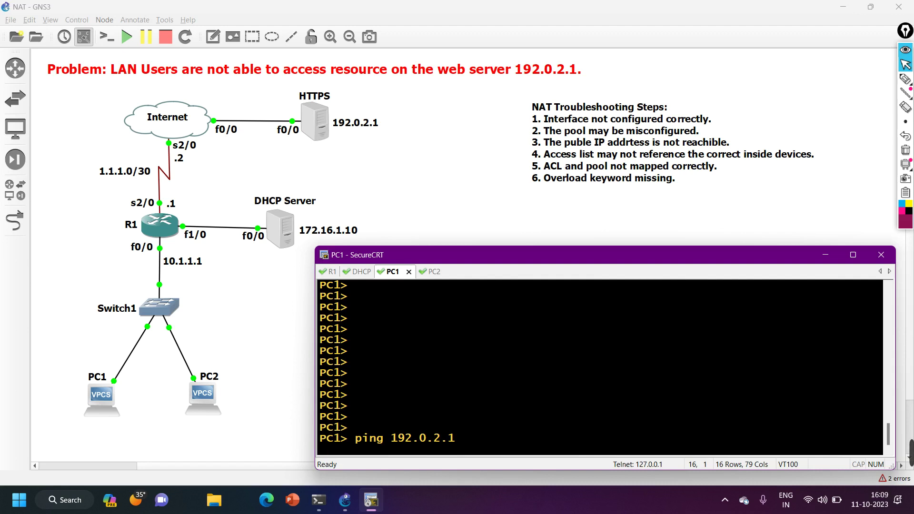
Ping the web server 192.0.2.1 from PC2
key("ctrl+Tab")
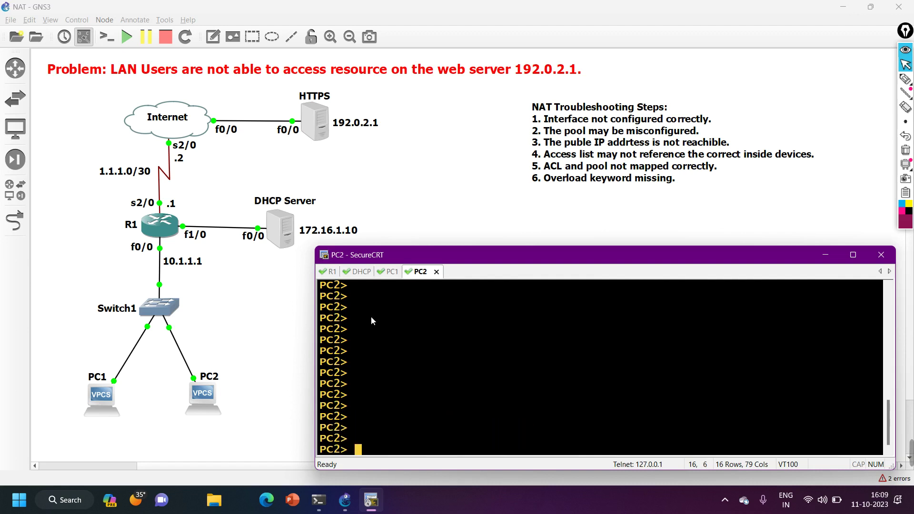
type("ping 192.0.1")
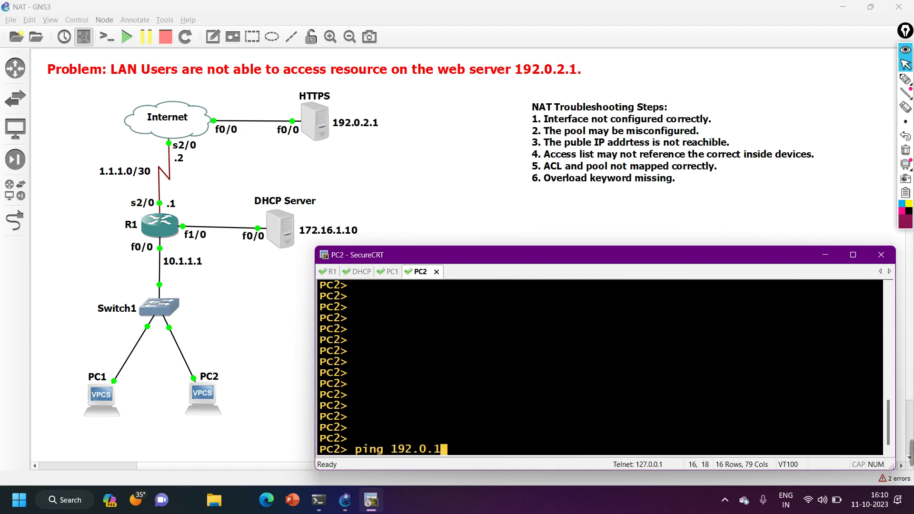
key("BackSpace")
type("2.1")
key("Return")
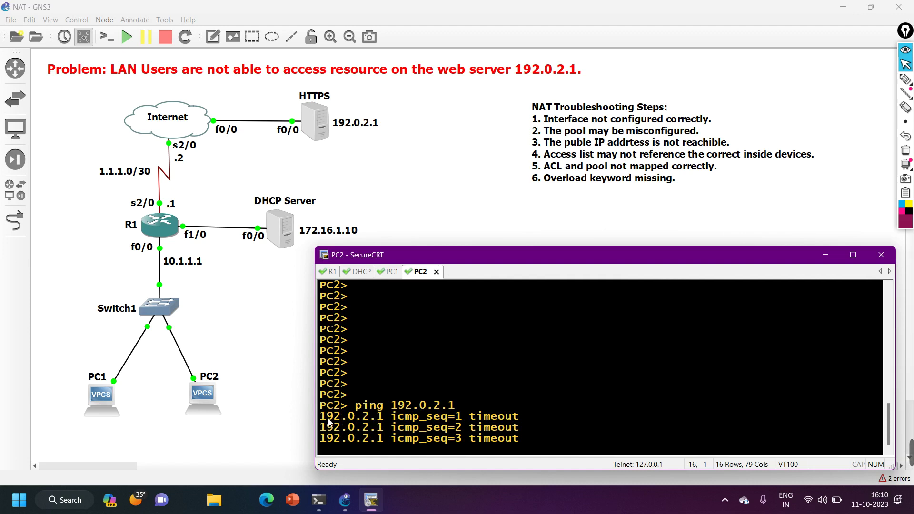
Compare the ping responses on PC1 and PC2, examining the host address PC1 reports
left_click(389, 272)
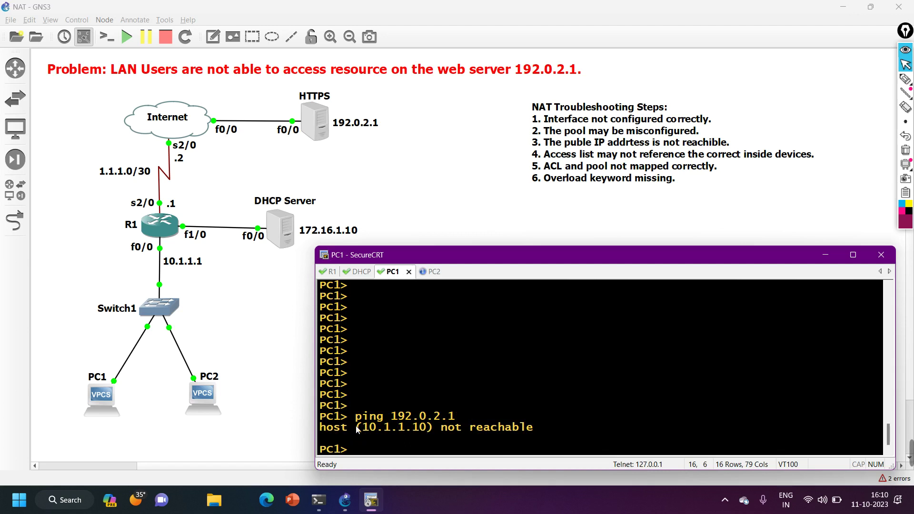
left_click_drag(366, 429, 427, 433)
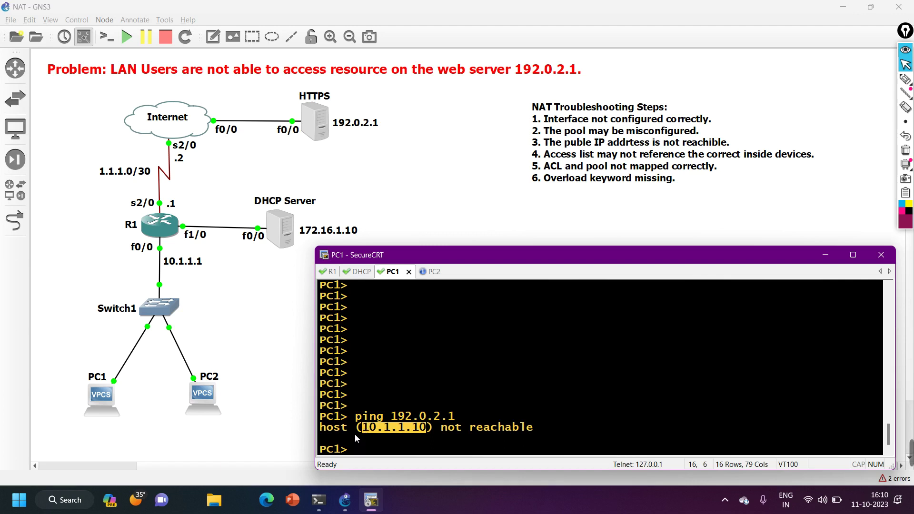
left_click(432, 272)
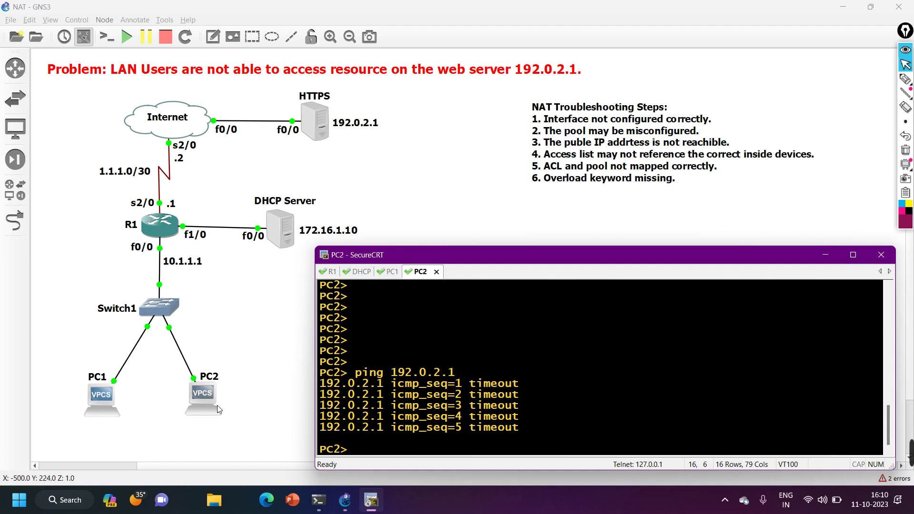
Run show ip all on PC1 and examine its gateway and IP address
left_click(392, 271)
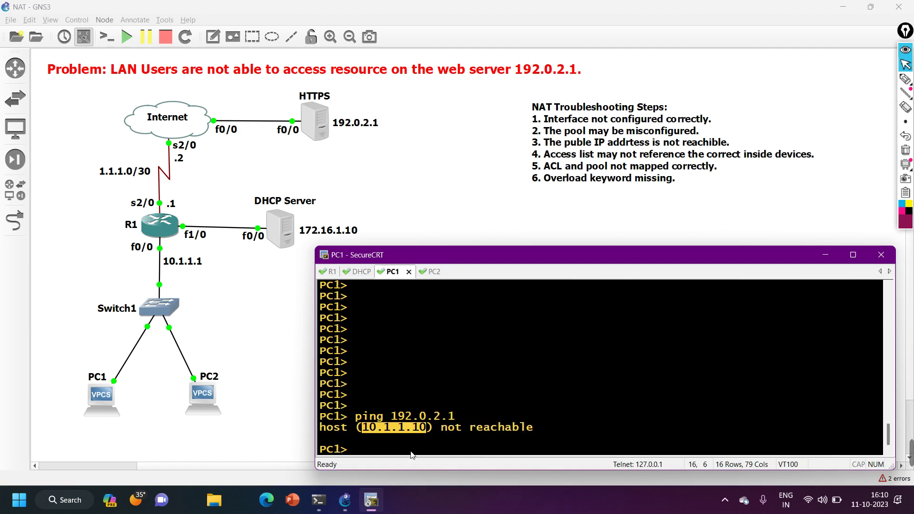
type("show ip all")
key("Return")
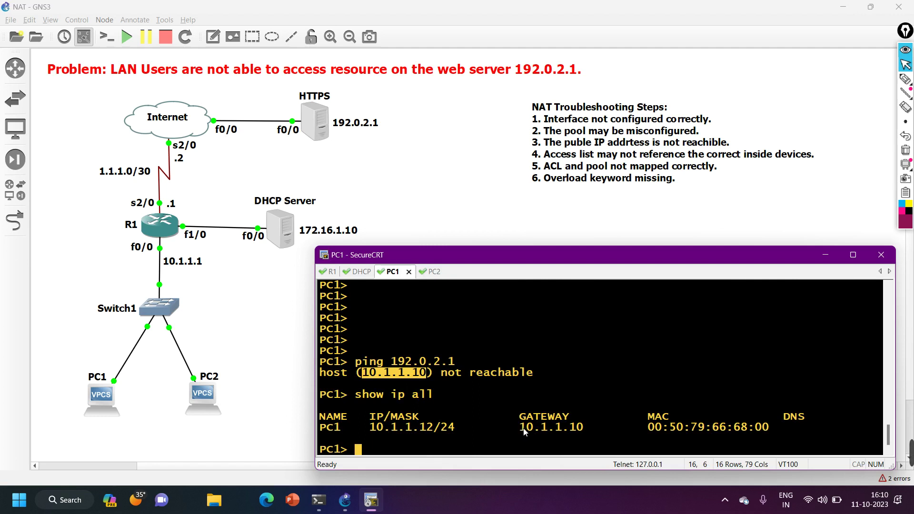
left_click_drag(523, 429, 597, 431)
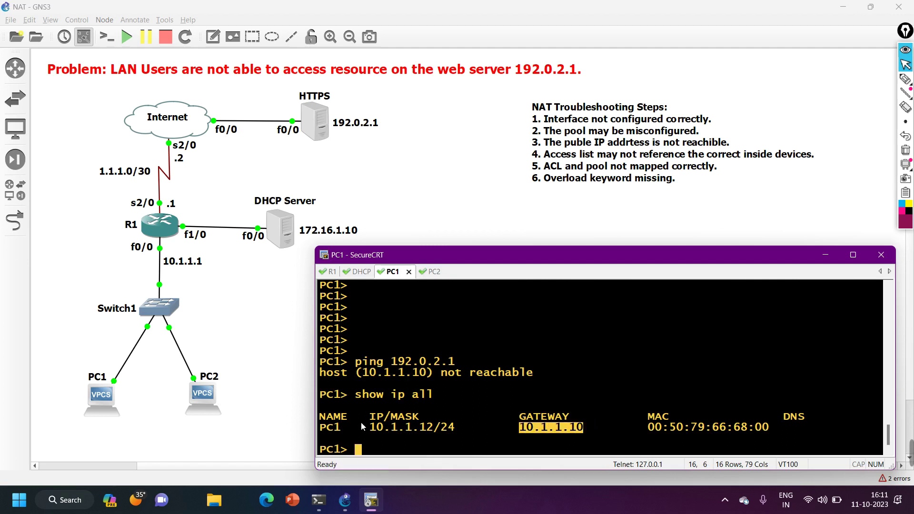
left_click_drag(371, 431, 396, 433)
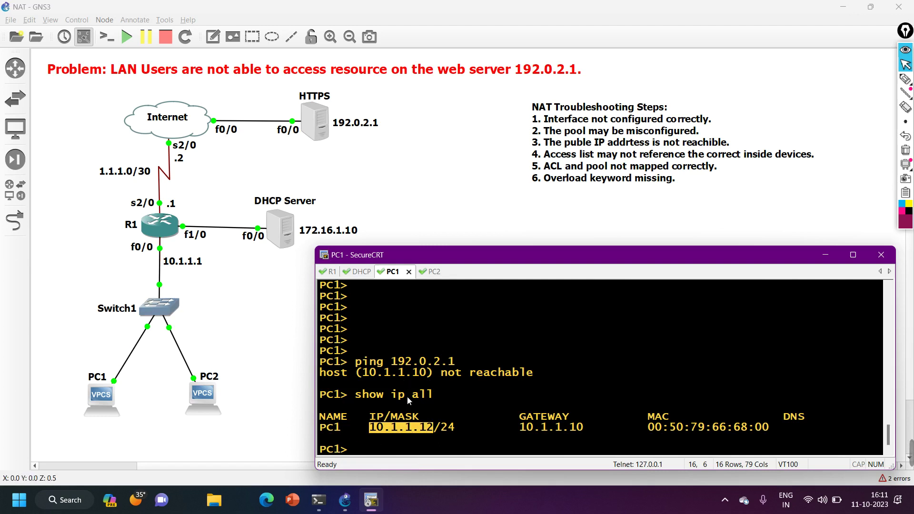
Run show ip all on PC2 to inspect its IP settings
left_click(434, 272)
type("sho")
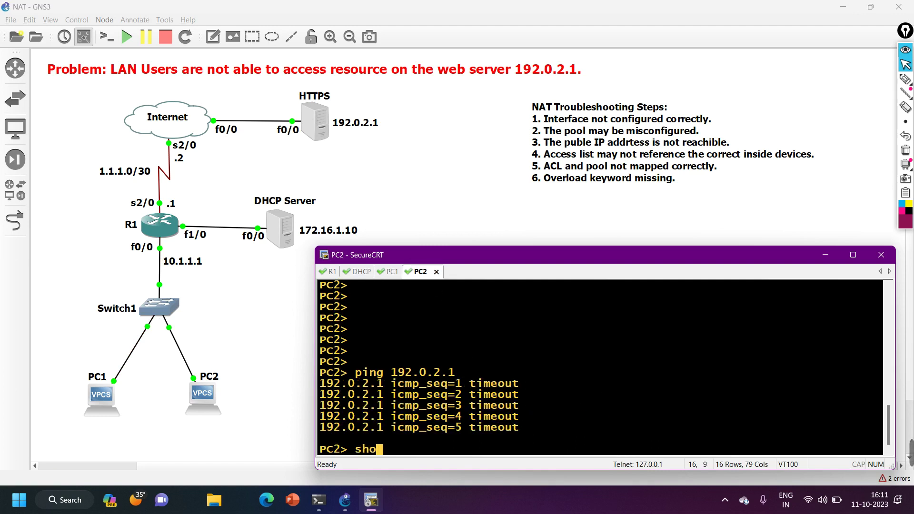
type("w ip all")
key("Return")
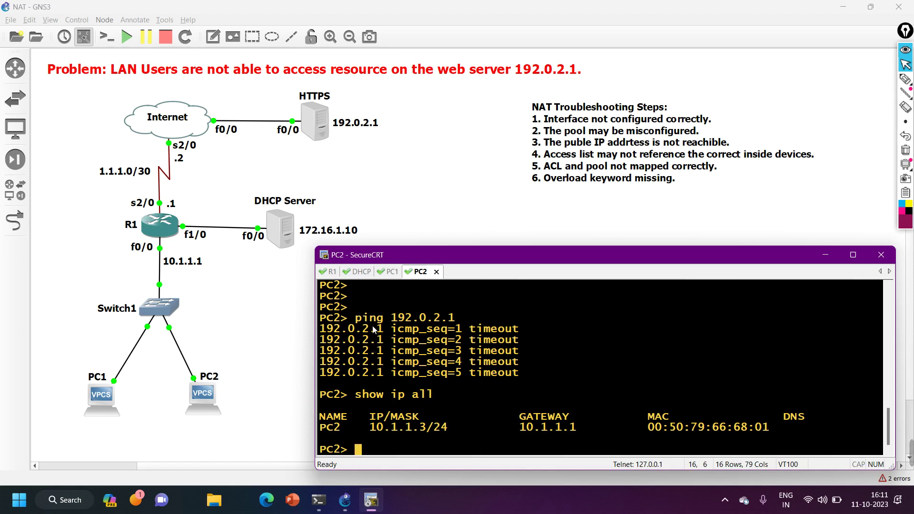
Request a new DHCP lease on PC1 with ip dhcp and check the assigned address and gateway
left_click(393, 271)
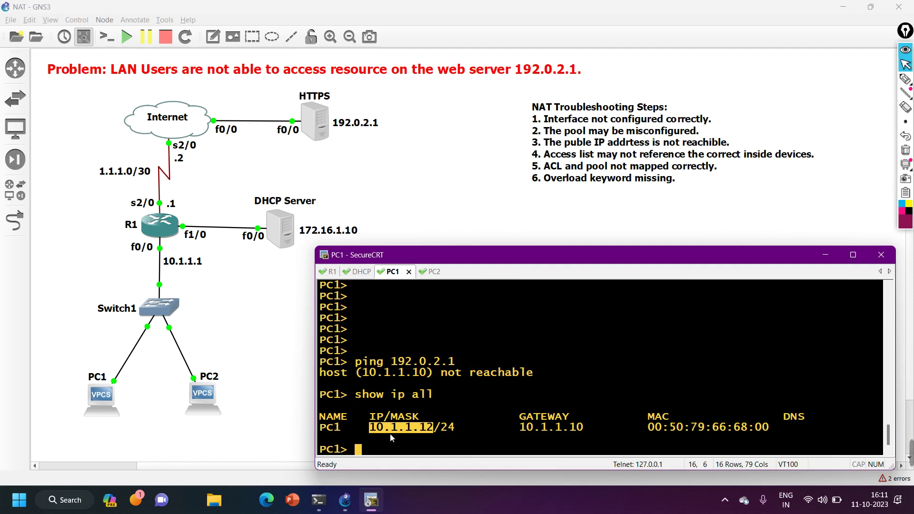
type("ip dhcp")
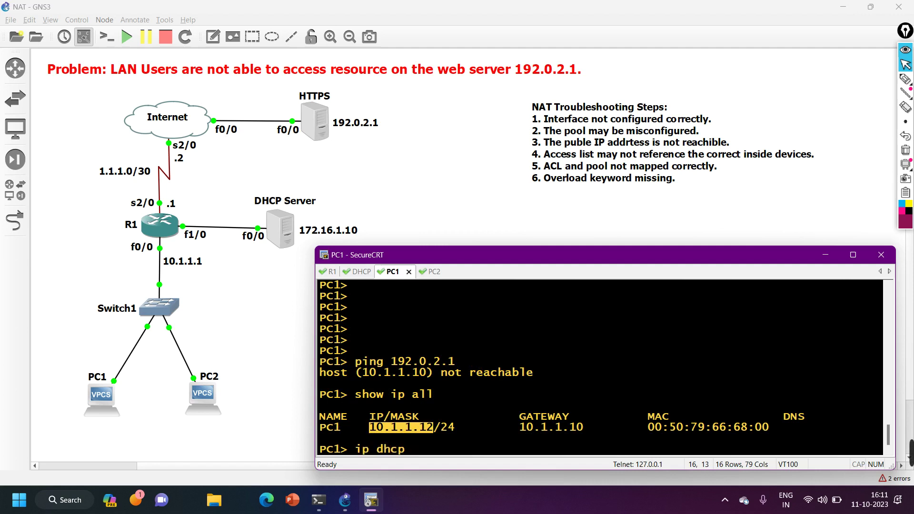
key("Return")
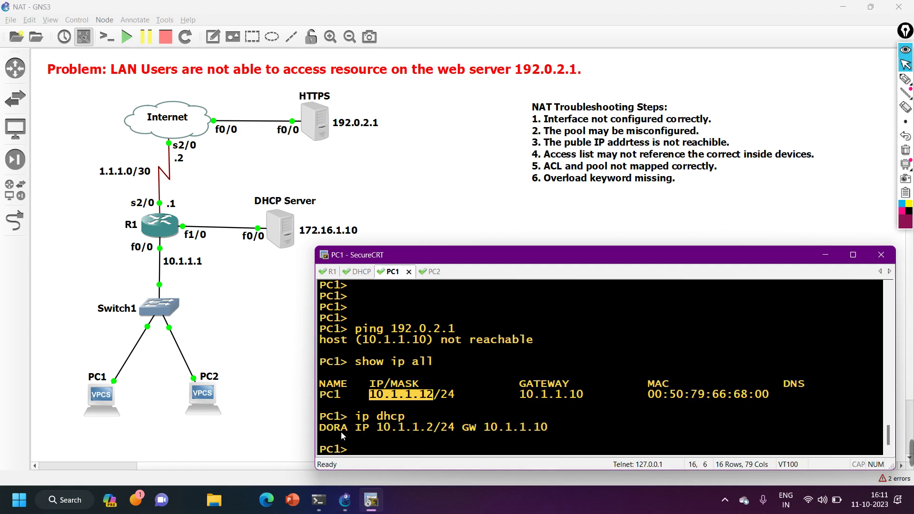
left_click_drag(377, 428, 554, 428)
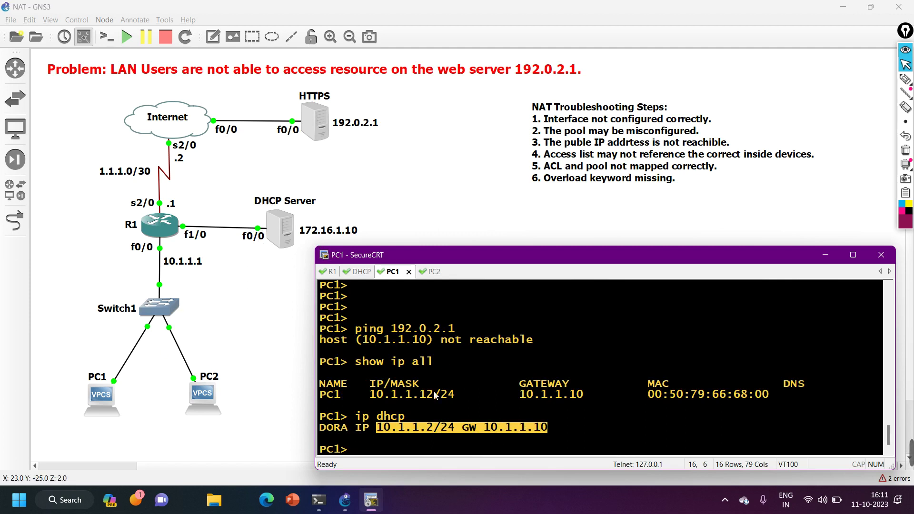
Request a new DHCP lease on PC2 with ip dhcp and check the gateway it receives
left_click(430, 275)
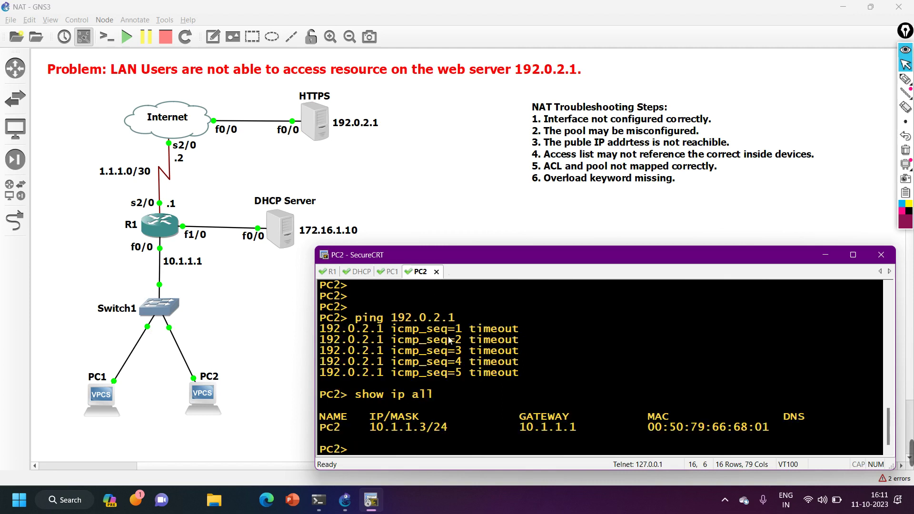
type("ip dhcp")
key("Return")
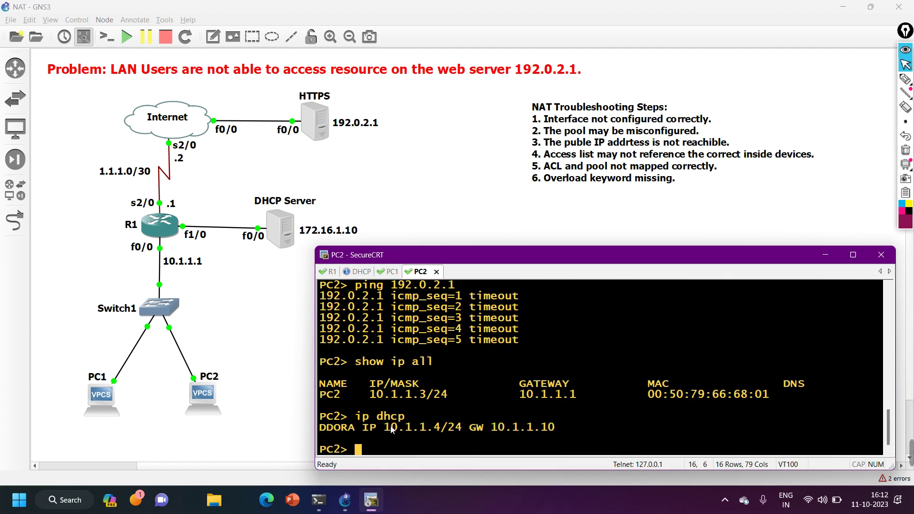
left_click_drag(381, 430, 554, 431)
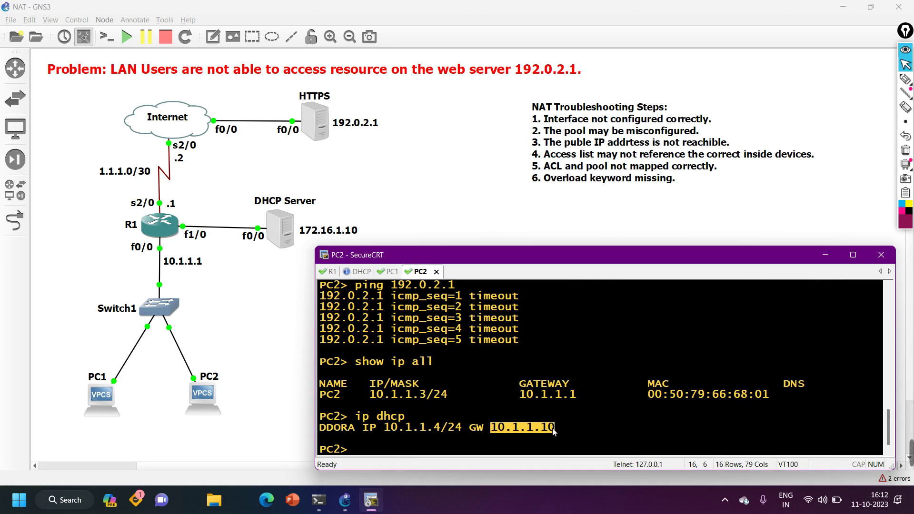
Switch to the DHCP server's console and fill its screen with empty prompts
left_click(361, 274)
key("Return")
key("Return")
key("Return")
key("Return")
key("Return")
key("Return")
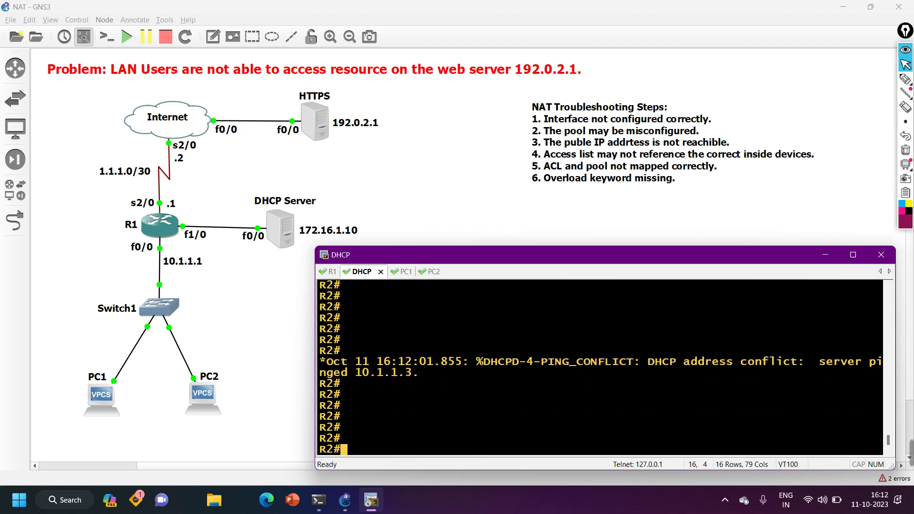
key("Return")
key("Return")
key("Return")
key("Return")
key("Return")
key("Return")
key("Return")
key("Return")
Discard the partial show command and enter global configuration mode from the terminal on the DHCP server
type("sh")
key("Tab")
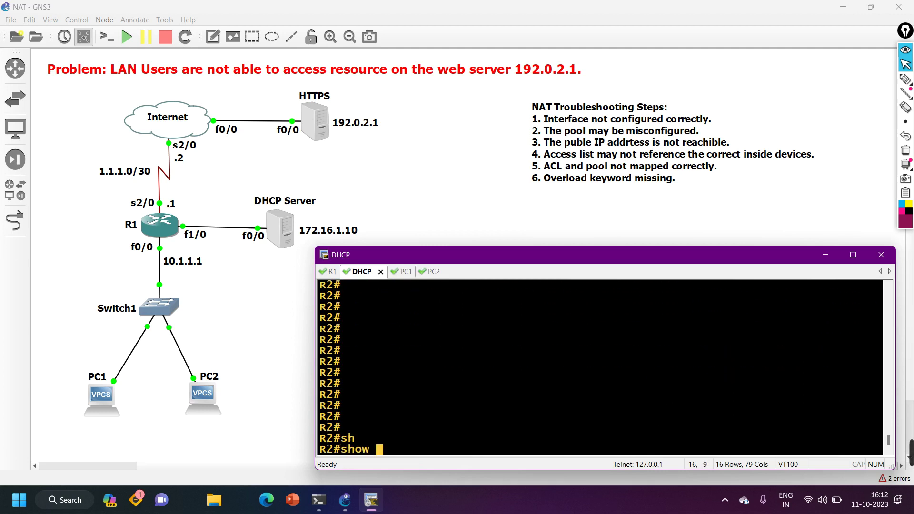
key("BackSpace")
key("BackSpace")
key("BackSpace")
key("BackSpace")
key("BackSpace")
type("conf")
key("Tab")
key("Return")
key("Return")
key("Return")
key("Return")
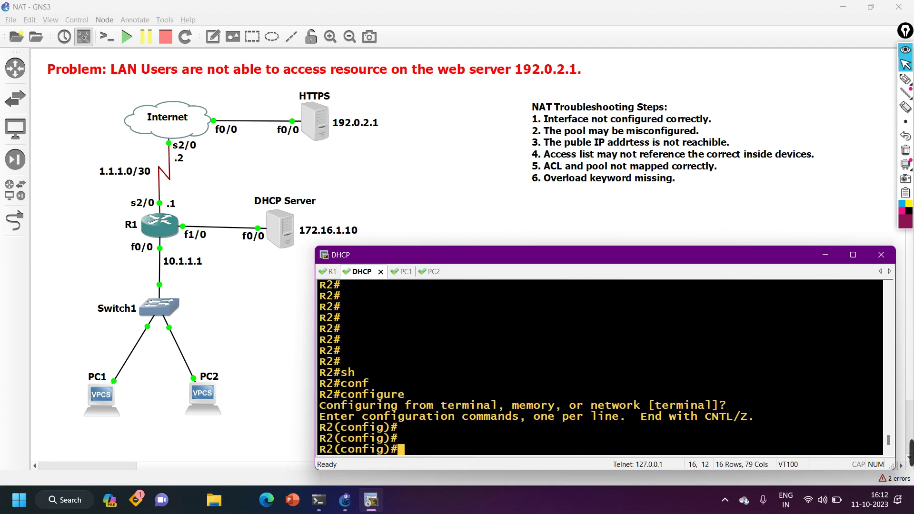
Set the DHCP server's hostname to DHCP and fill the screen with empty prompts
type("ho")
key("Tab")
key("Caps_Lock")
type("DHCP")
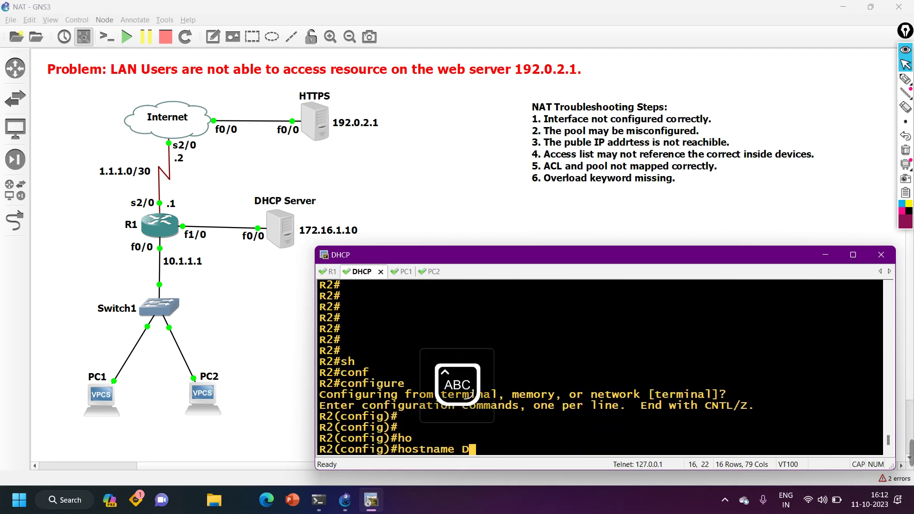
key("Return")
key("Caps_Lock")
key("Return")
key("Return")
key("Return")
key("Return")
key("Return")
key("Return")
key("Return")
key("Return")
key("Return")
key("Return")
key("Return")
key("Return")
key("Return")
key("Return")
key("Return")
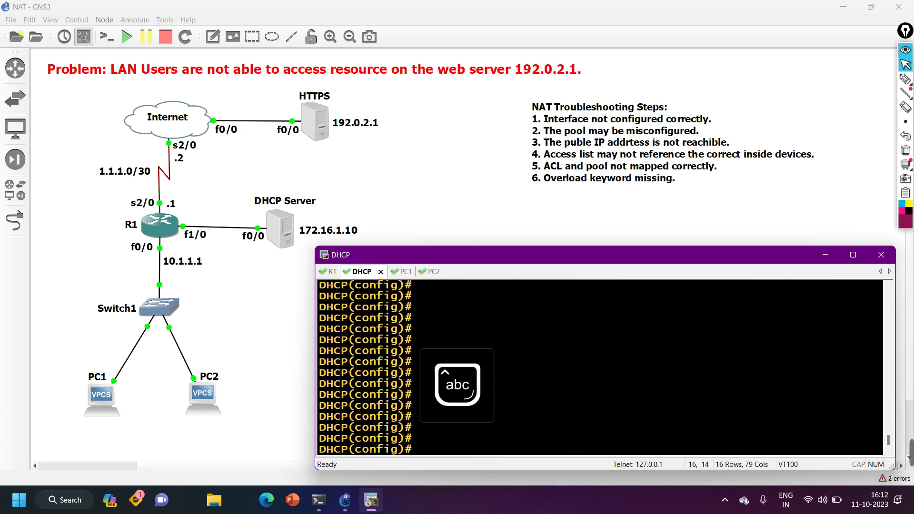
Display the running configuration with do show run and page down to the full DHCP pool section
type("do sho")
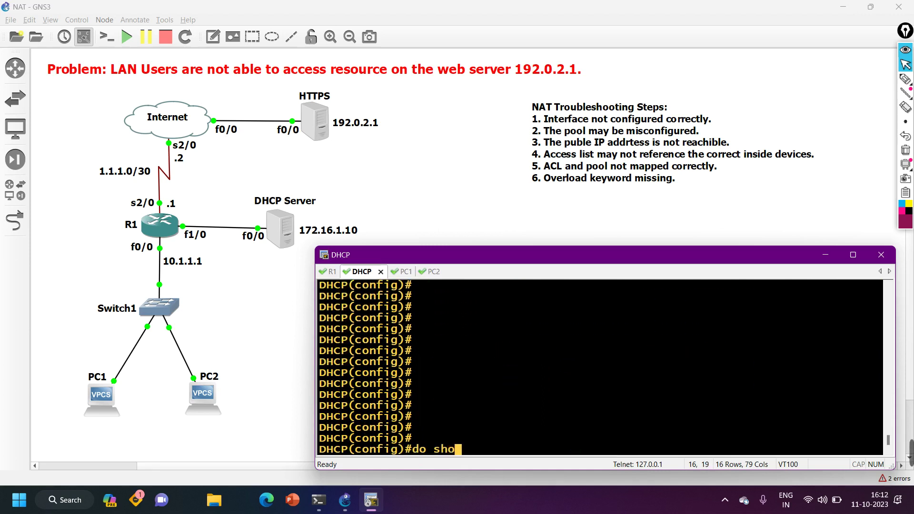
key("BackSpace")
type("ow run")
key("Return")
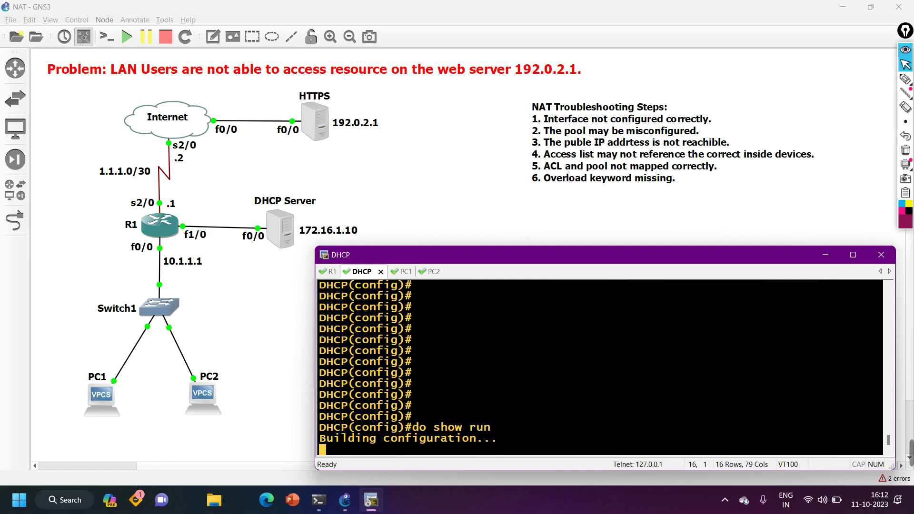
key("Return")
key("Return")
key("Return")
key("Return")
key("Return")
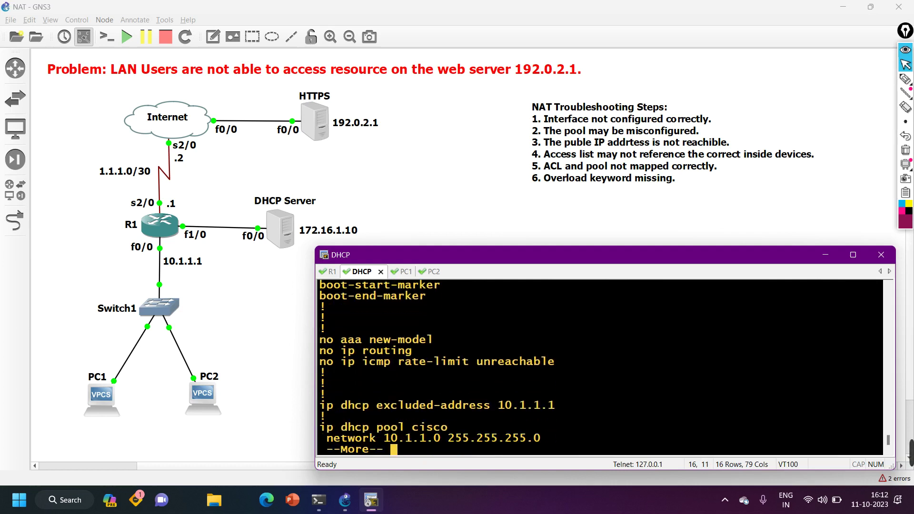
key("Return")
key("Return")
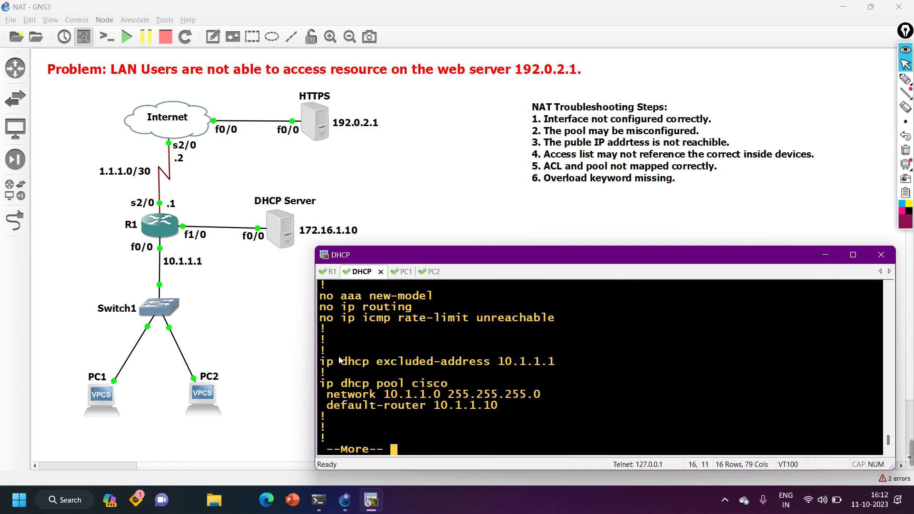
Examine the excluded address and the cisco pool's network and default-router lines, then quit the configuration listing
left_click_drag(341, 362, 558, 360)
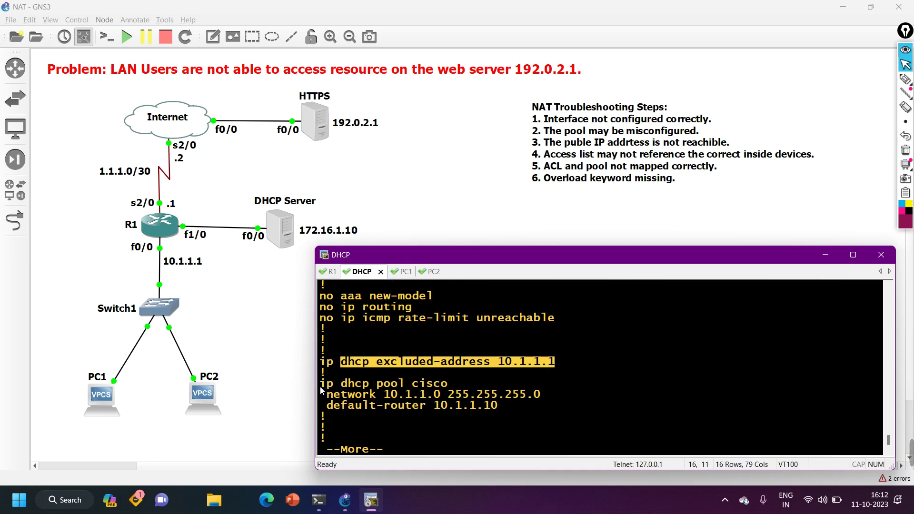
left_click_drag(320, 387, 453, 388)
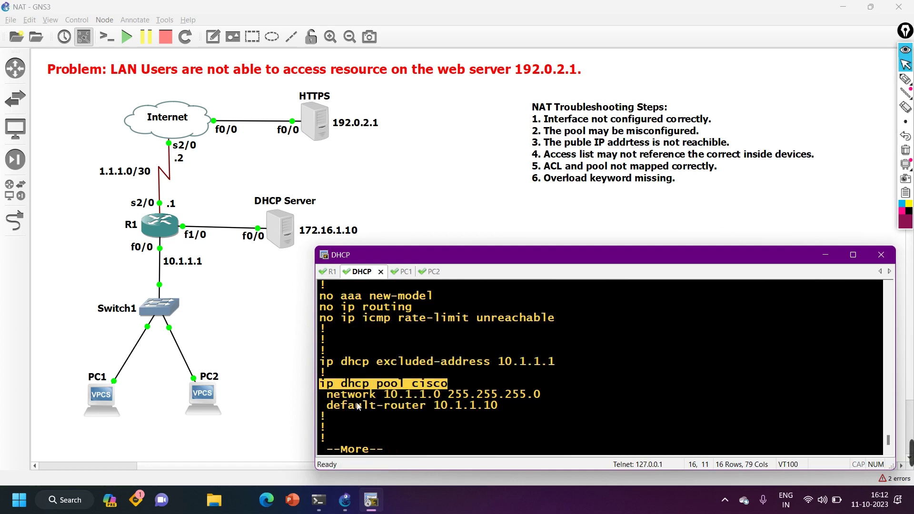
left_click_drag(327, 396, 547, 403)
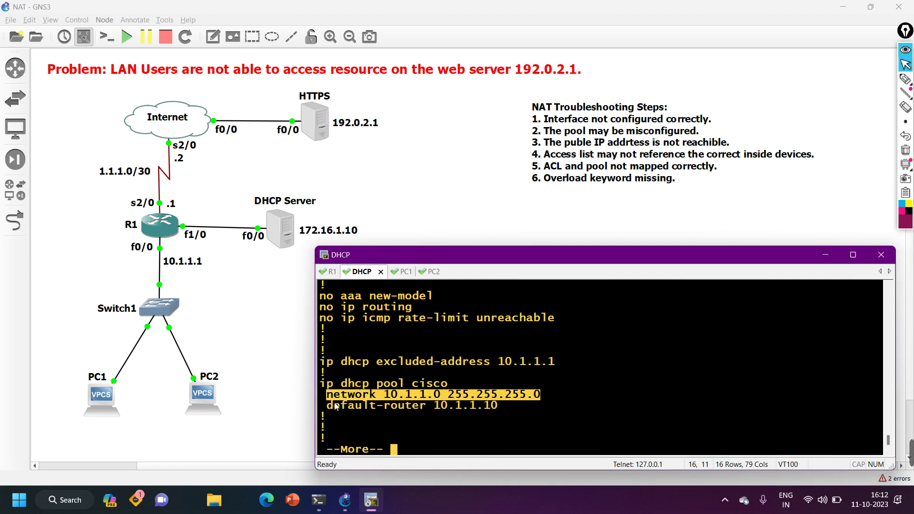
left_click_drag(331, 407, 507, 406)
key("ctrl+c")
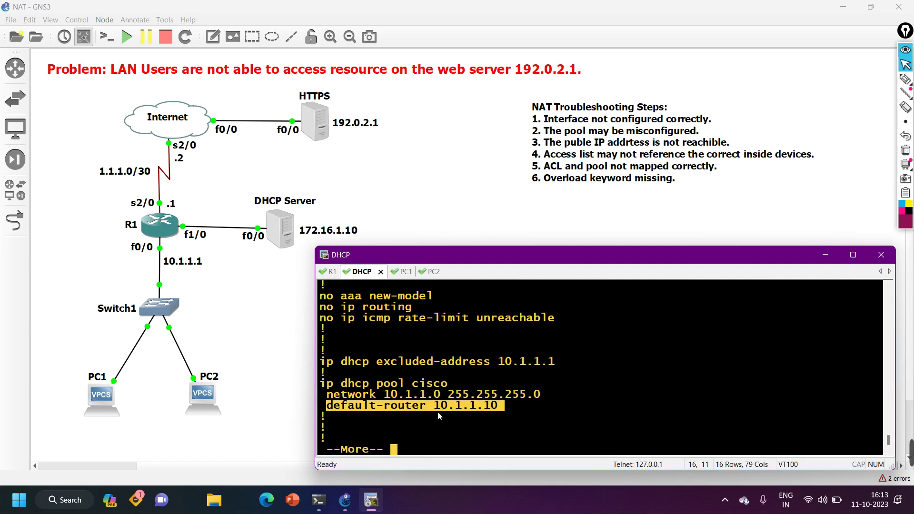
key("q")
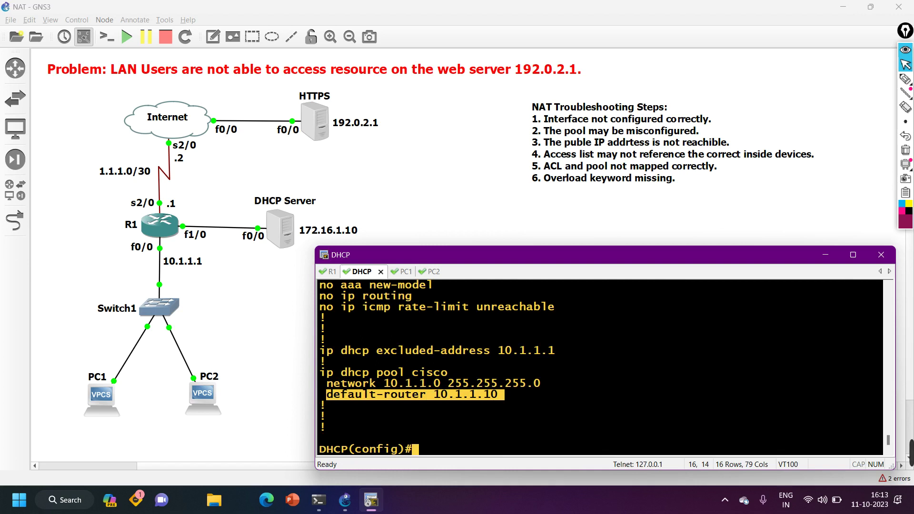
Enter the configuration of the DHCP pool cisco and remove its default-router 10.1.1.10 entry
type("ip dh")
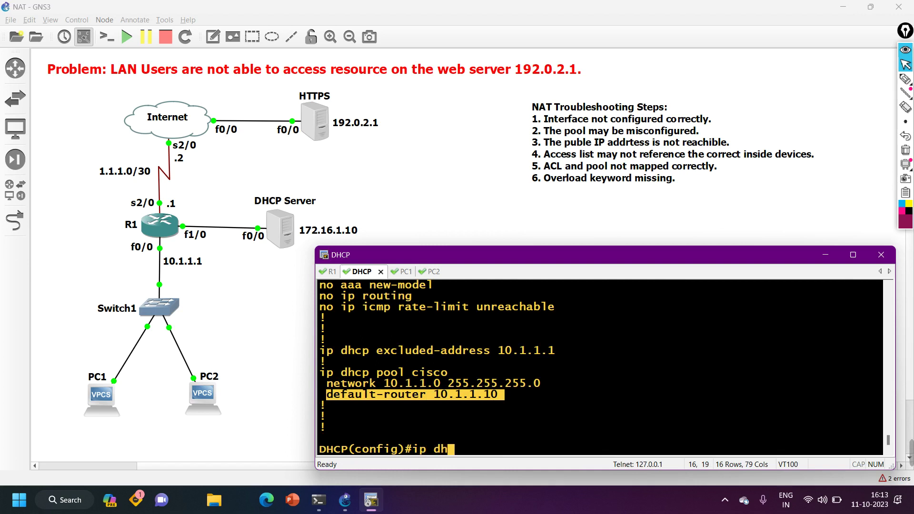
key("Tab")
type("po")
key("Tab")
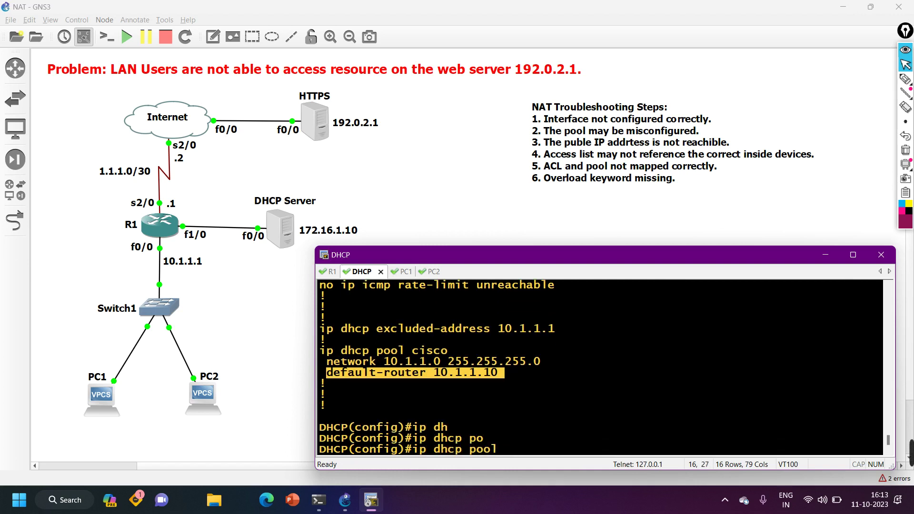
type("cisco")
key("Return")
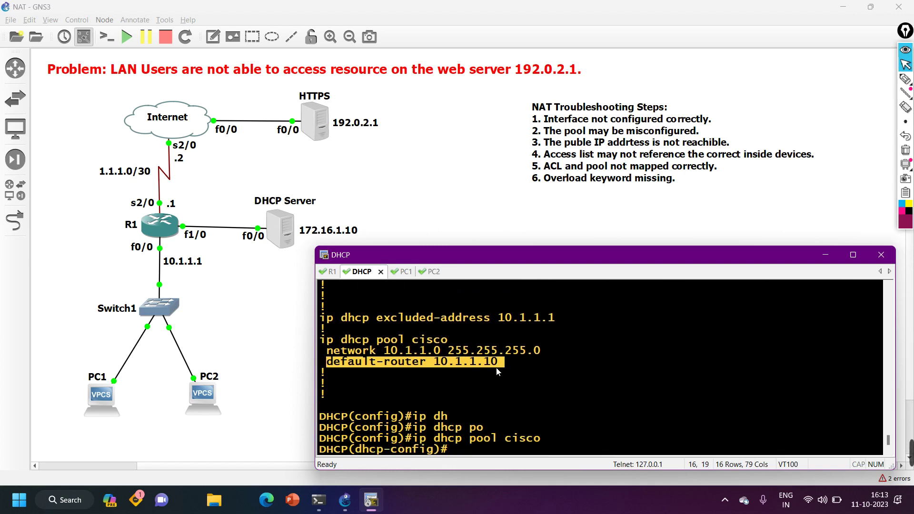
type("no de")
right_click(571, 411)
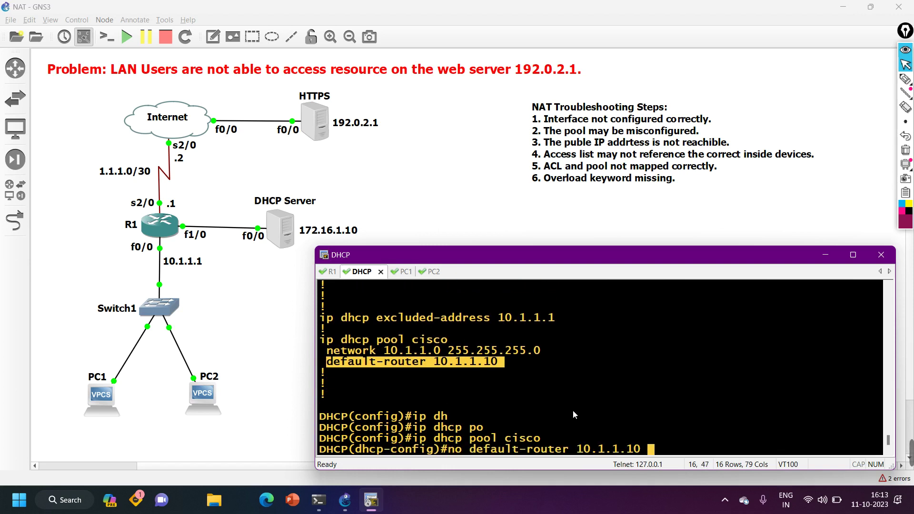
key("Return")
Set the cisco pool's default-router to 10.1.1.1
type("def")
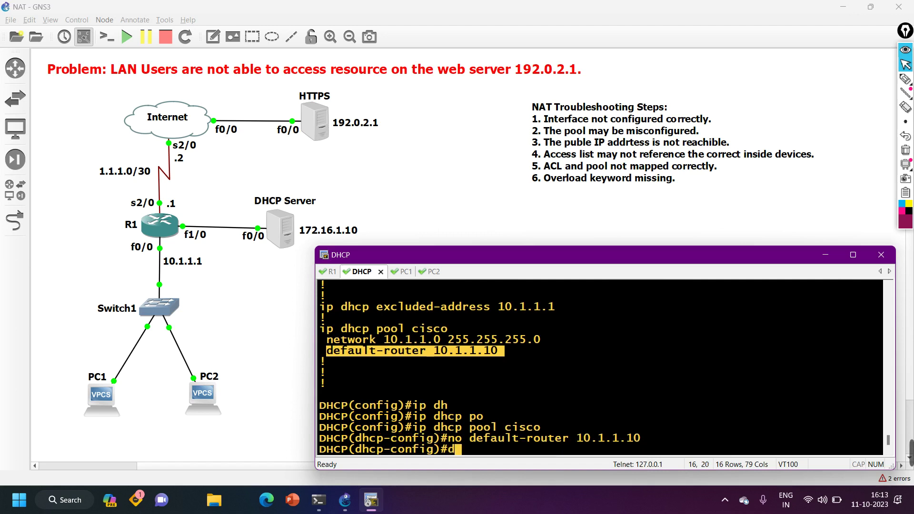
key("Tab")
type("10.1.1.1")
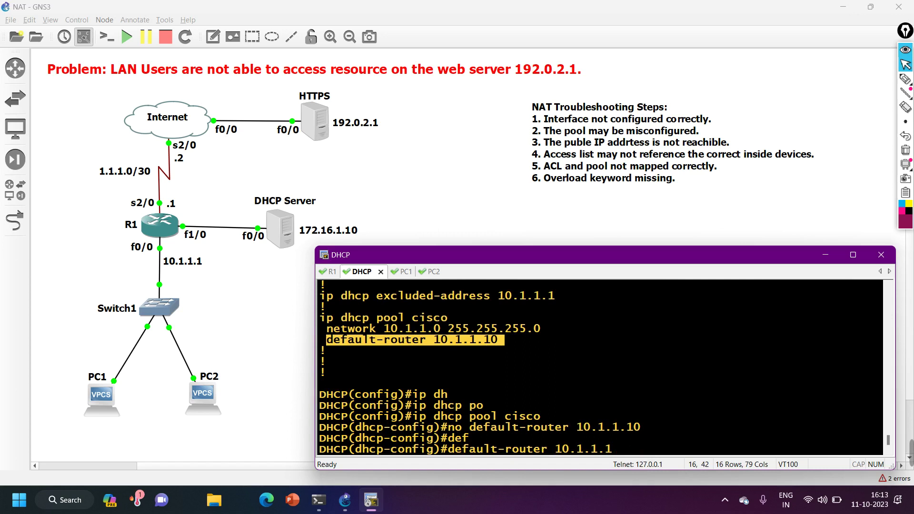
key("Return")
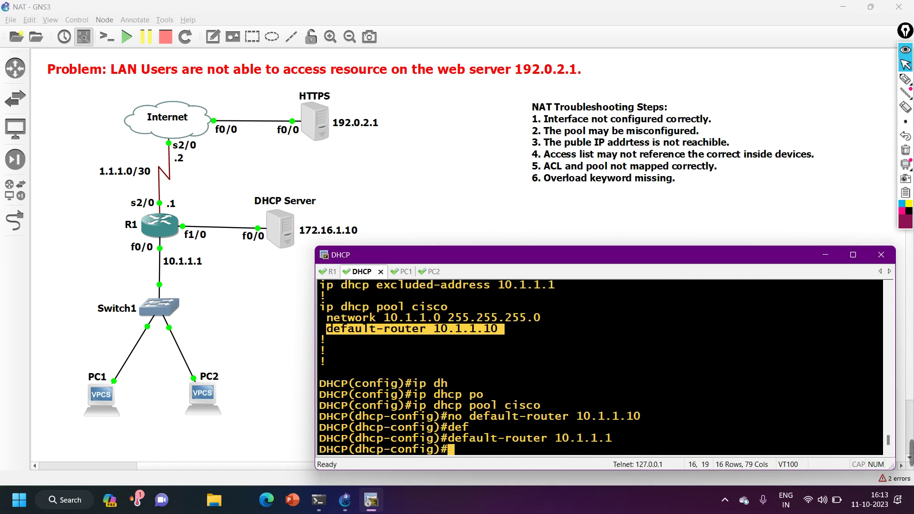
Return the DHCP server to privileged mode and save its configuration with wr, adding empty prompts below
type("exi")
key("Return")
key("ctrl+z")
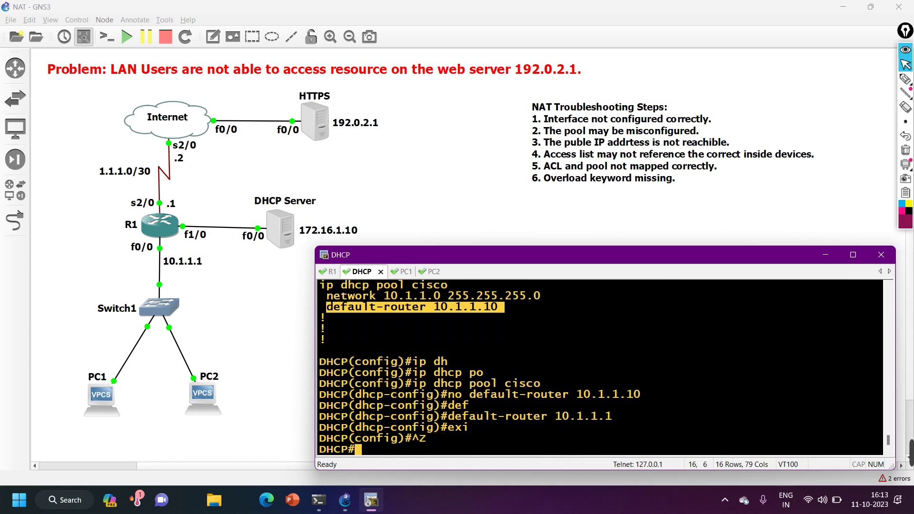
key("Return")
type("wr")
key("Return")
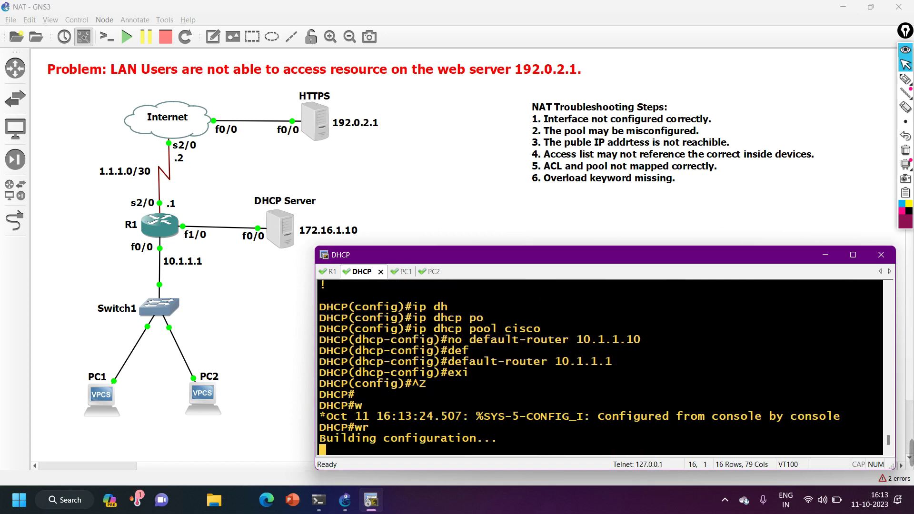
key("Return")
key("Return")
key("Return")
key("Return")
key("Return")
key("Return")
key("Return")
key("Return")
key("Return")
key("Return")
key("Return")
key("Return")
key("Return")
key("Return")
key("Return")
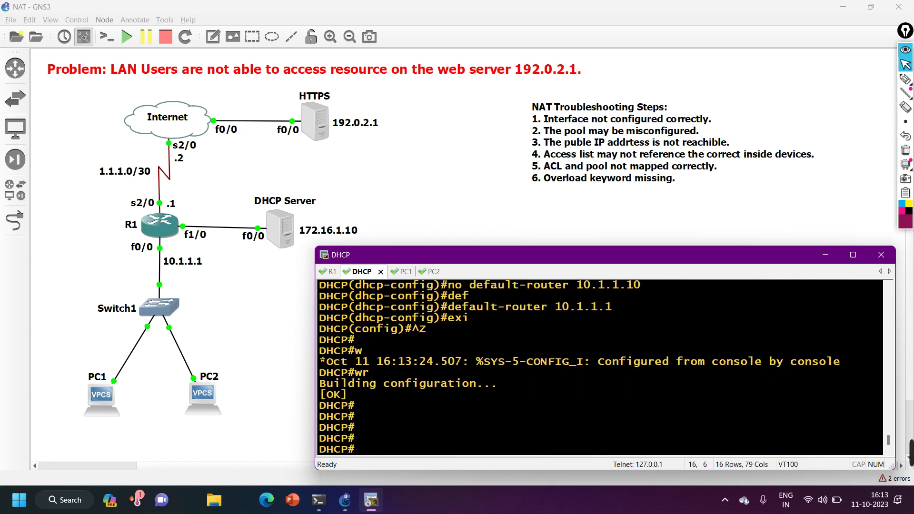
Renew PC1's address lease with ip dhcp and check the assigned IP address and gateway
left_click(403, 272)
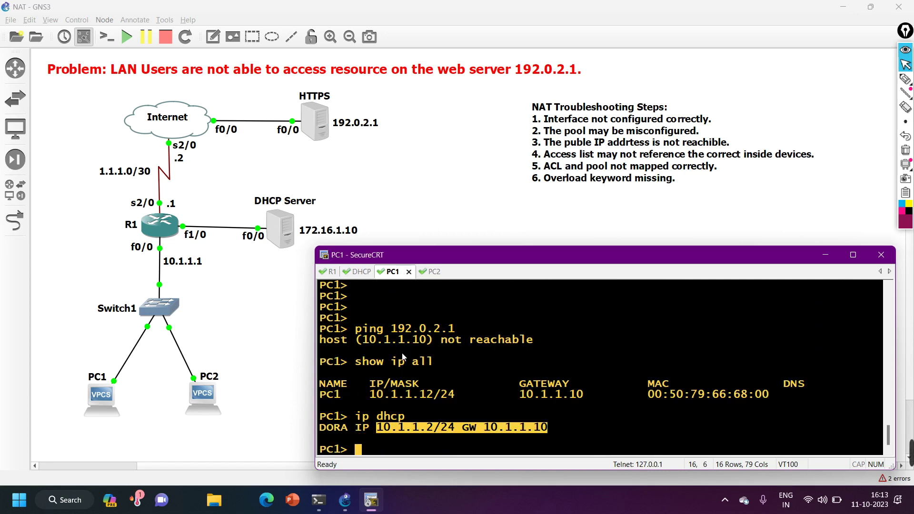
key("Return")
type("i")
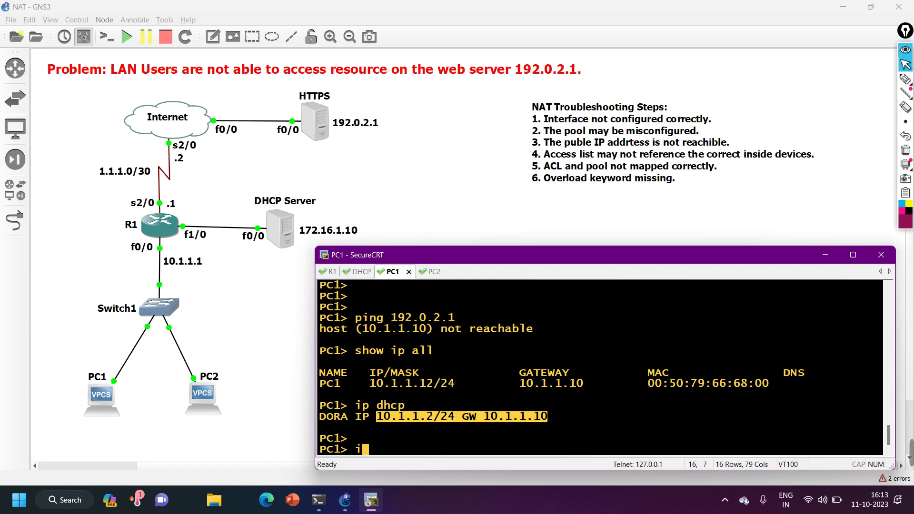
type("p dhcp")
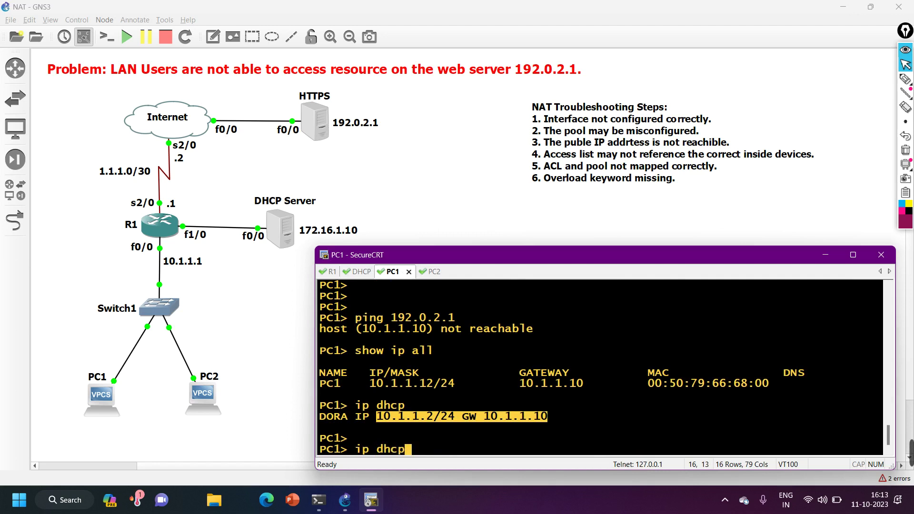
key("Return")
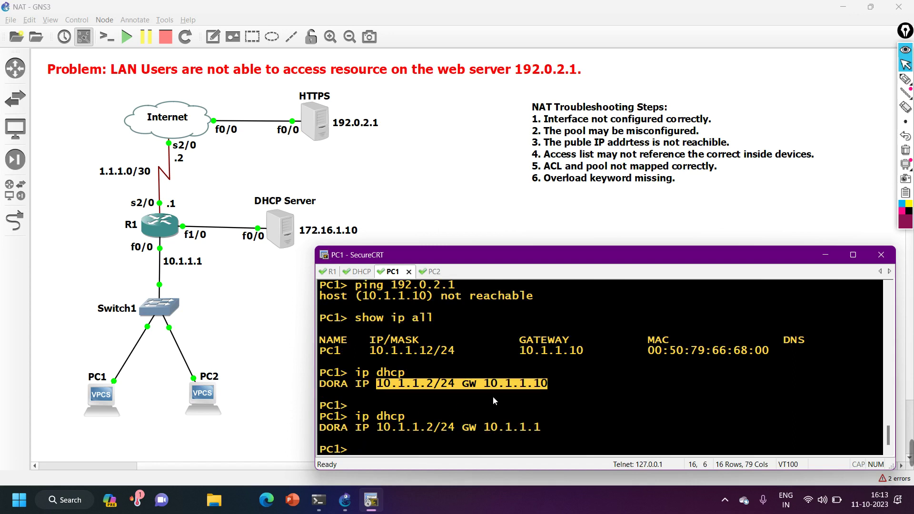
left_click_drag(376, 431, 429, 431)
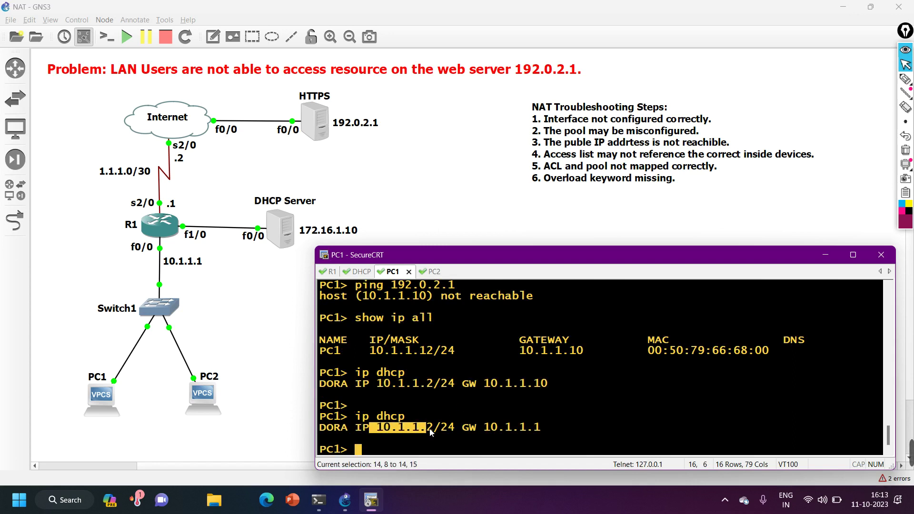
left_click(493, 429)
left_click_drag(495, 430, 542, 427)
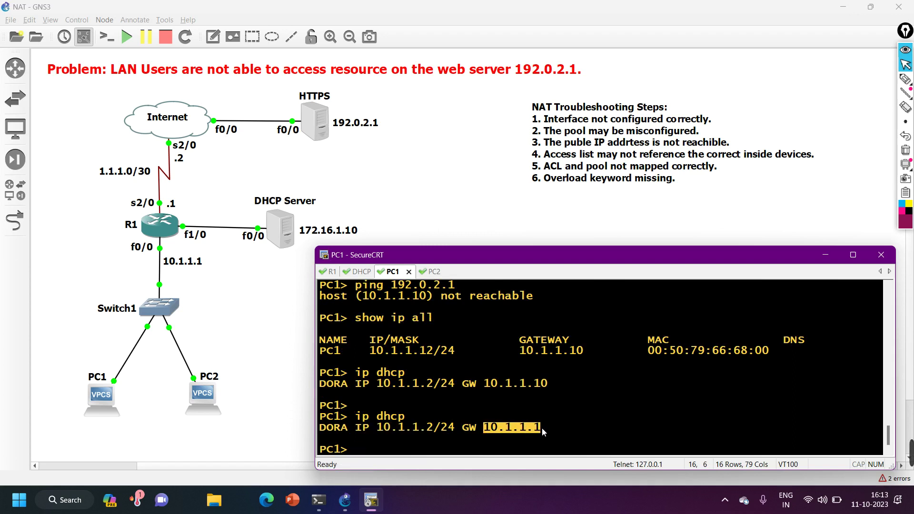
Renew PC2's address lease with ip dhcp and check the assigned IP address and gateway
left_click(434, 271)
type("ip dhcp")
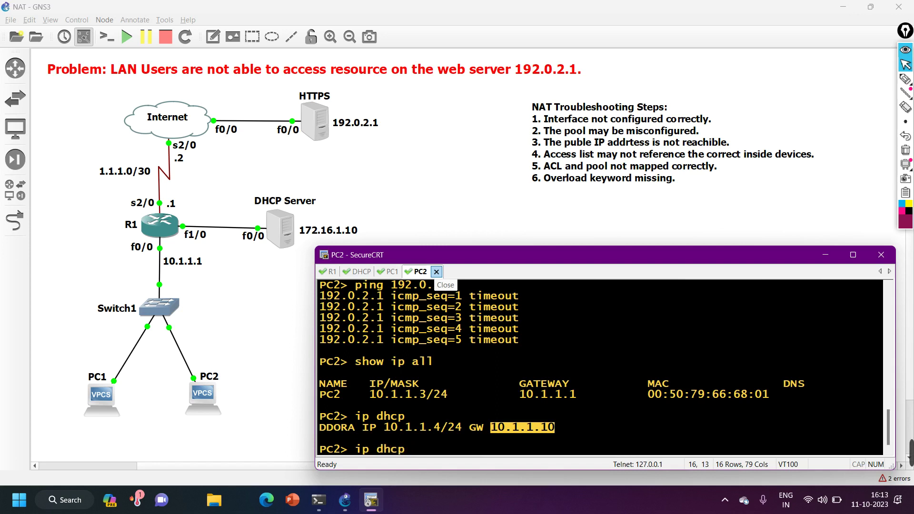
key("Return")
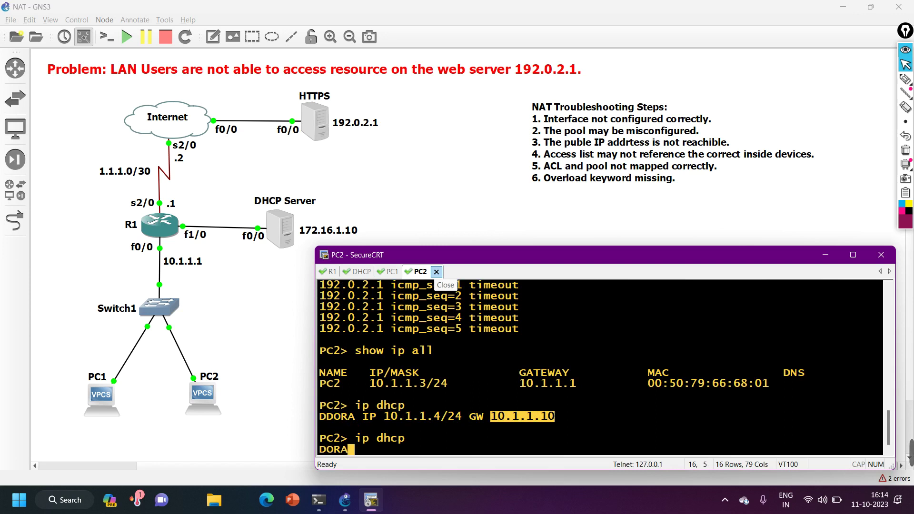
left_click_drag(372, 427, 434, 433)
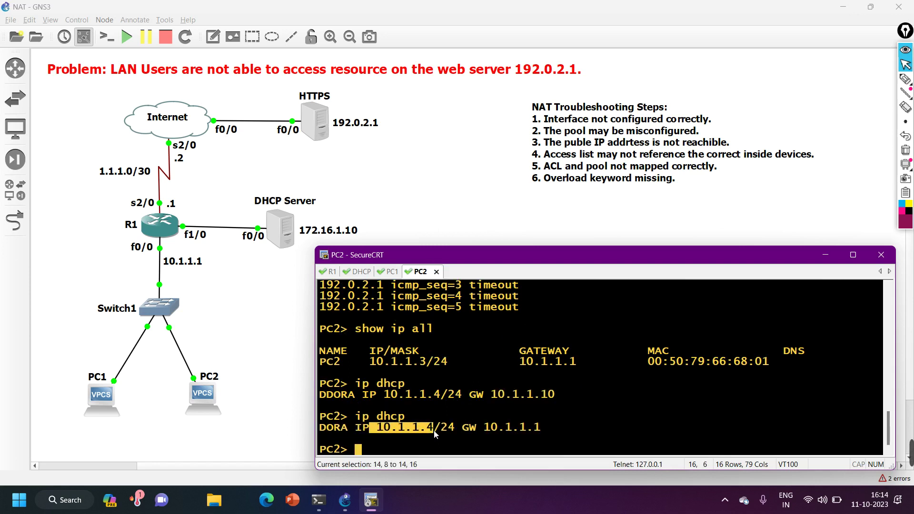
left_click_drag(484, 428, 539, 432)
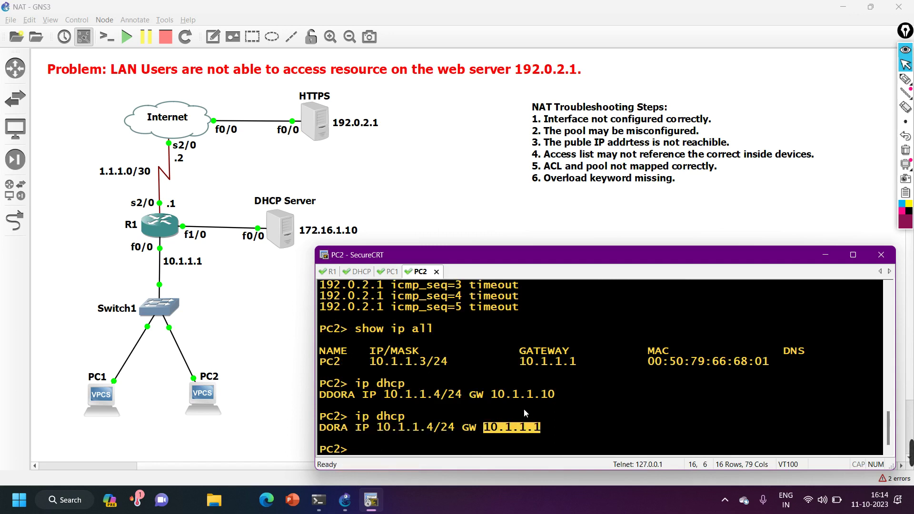
Return to PC1's console, add empty prompts, and ping the web server 192.0.2.1
left_click(394, 271)
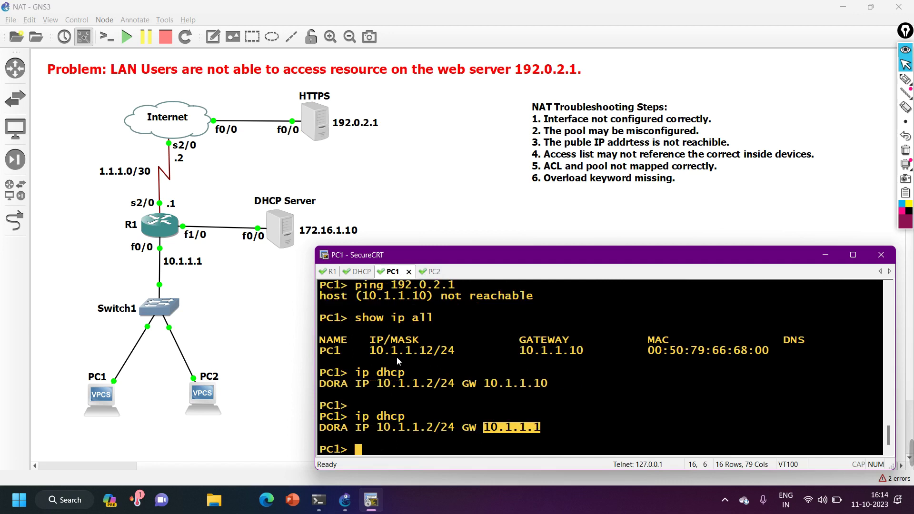
key("Return")
key("Return")
key("Return")
key("Return")
key("Return")
key("Return")
key("Return")
key("Return")
key("Return")
key("Return")
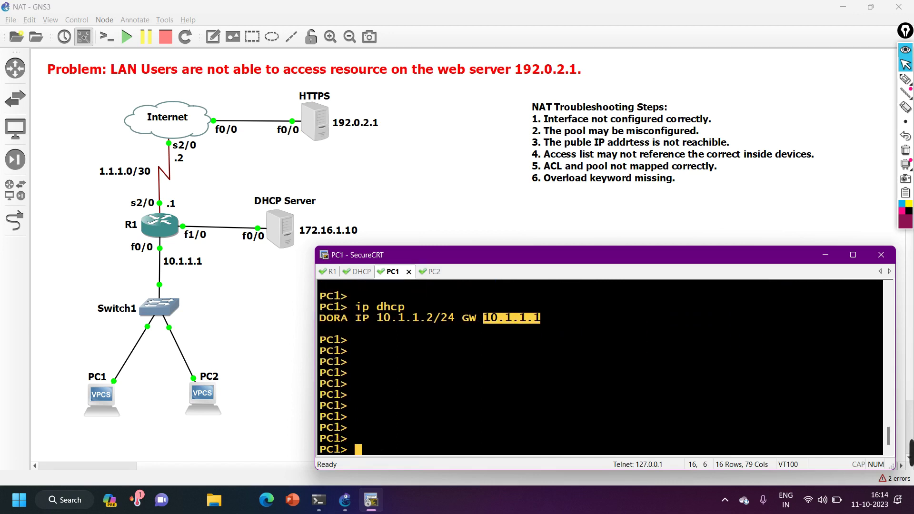
type("ping 192")
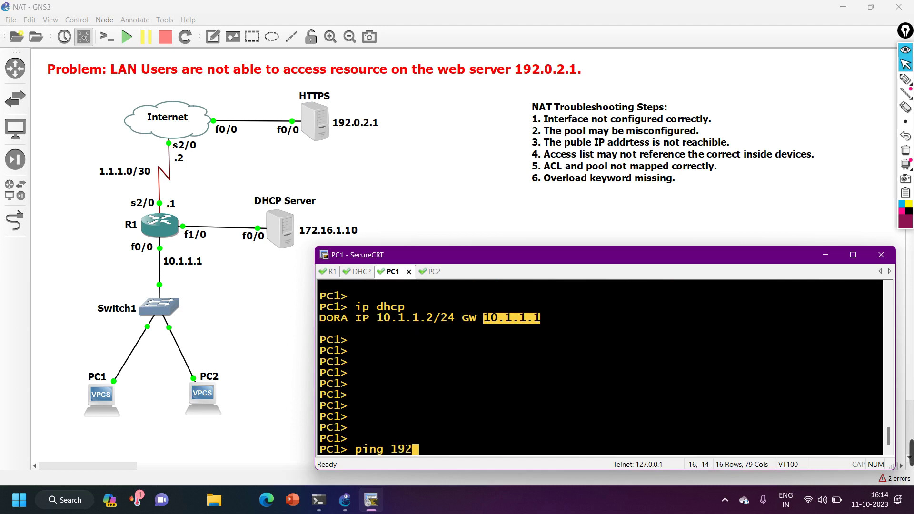
type(".0.2.1")
key("Return")
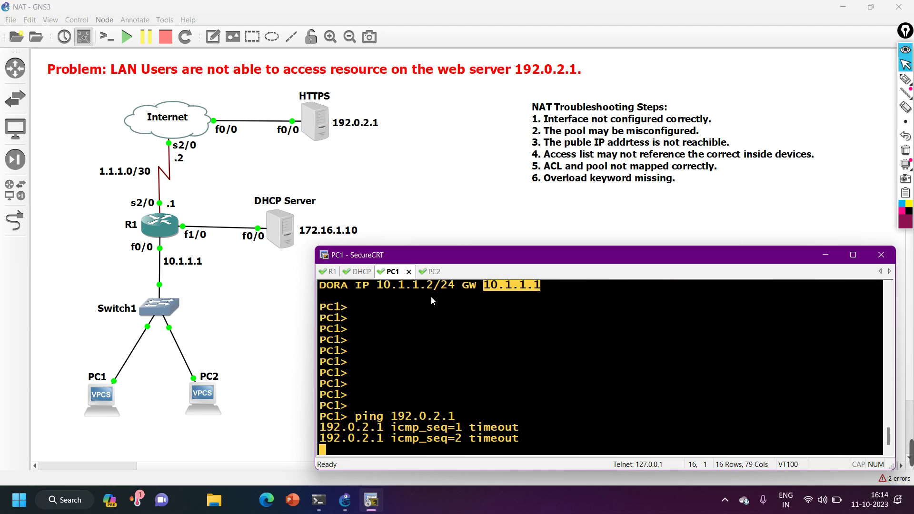
Switch to PC2's console, add empty prompts, and ping the web server 192.0.2.1
left_click(433, 272)
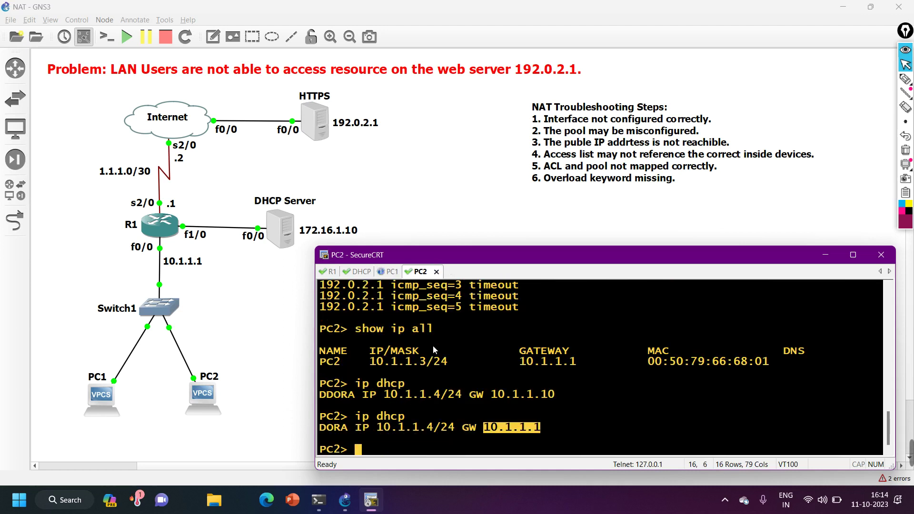
key("Return")
key("Return")
key("Return")
key("Return")
key("Return")
key("Return")
key("Return")
key("Return")
type("pi")
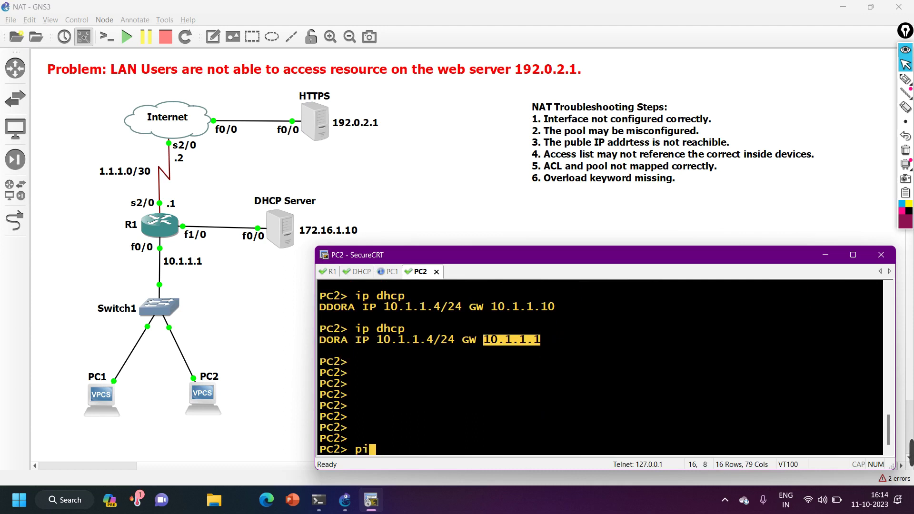
type("ng 192.")
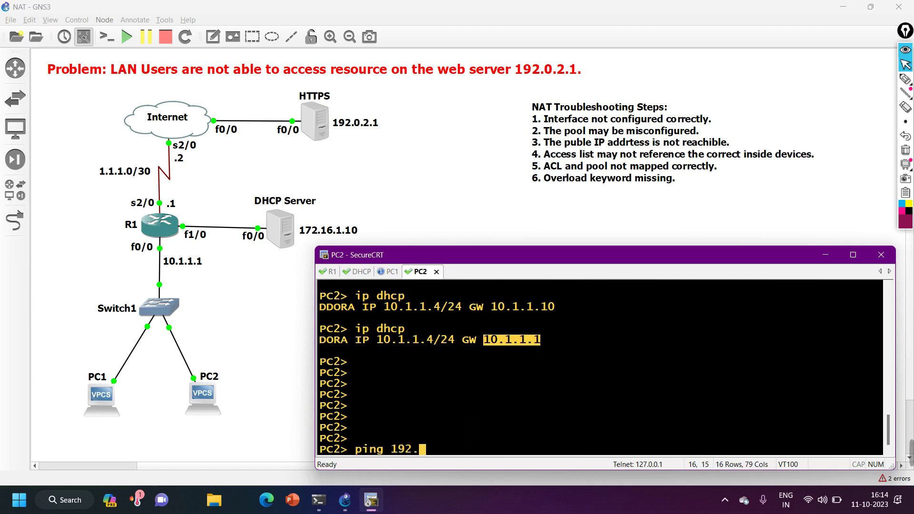
type("0.2.1")
key("Return")
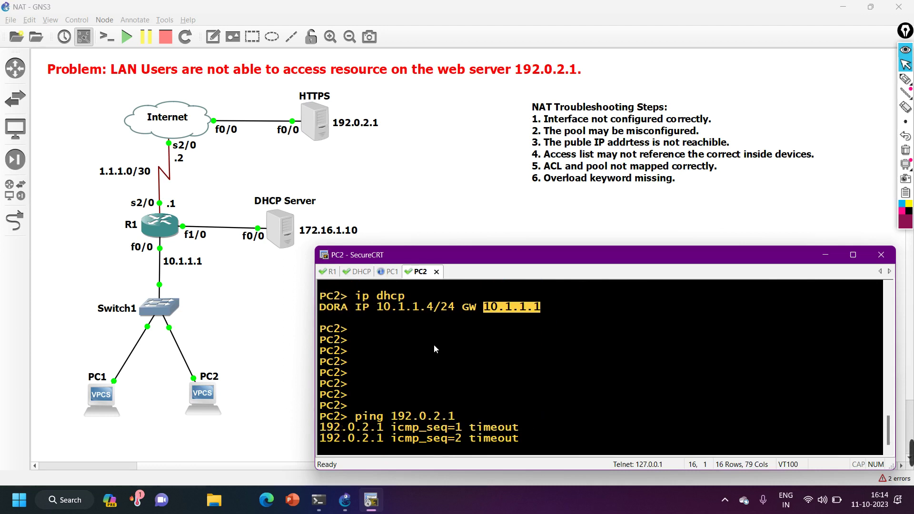
Ping the default gateway 10.1.1.1 from PC1 and add empty prompts below the replies
left_click(390, 273)
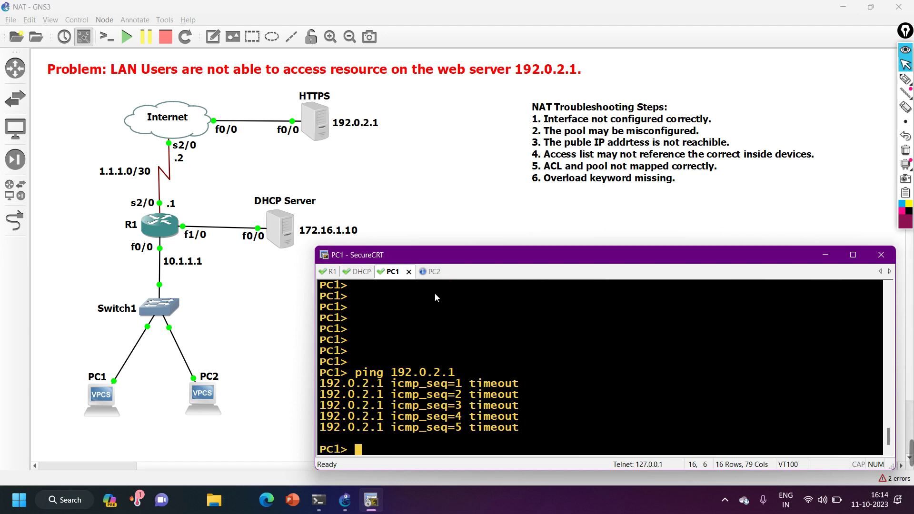
type("ping ")
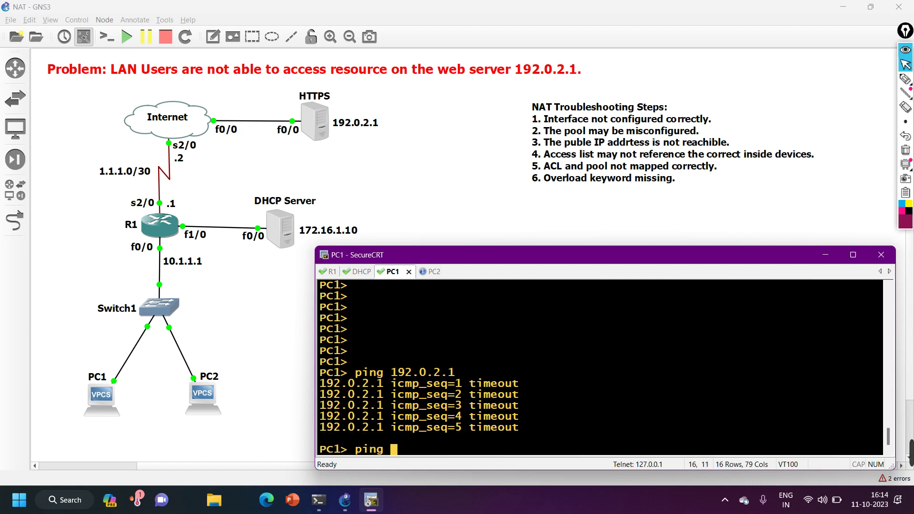
type("10.1.1.1")
key("Return")
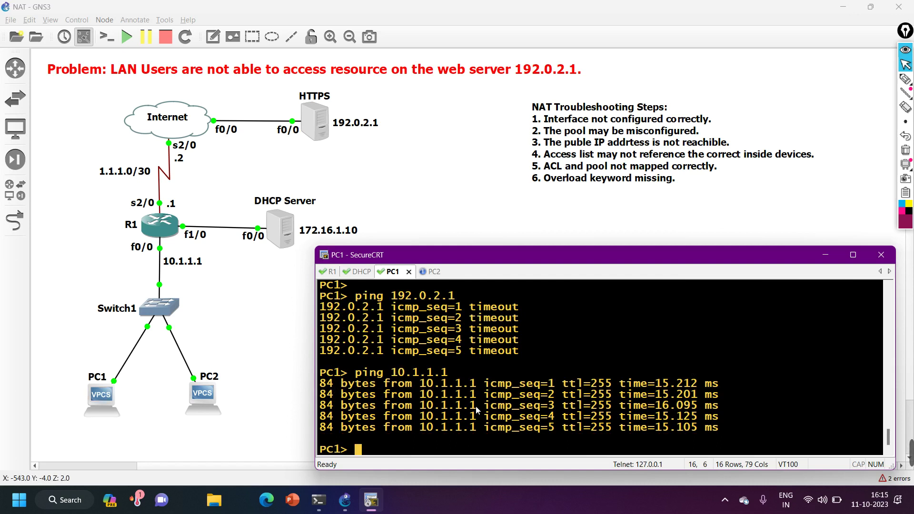
key("Return")
key("Return")
key("Return")
key("Return")
key("Return")
key("Return")
key("Return")
key("Return")
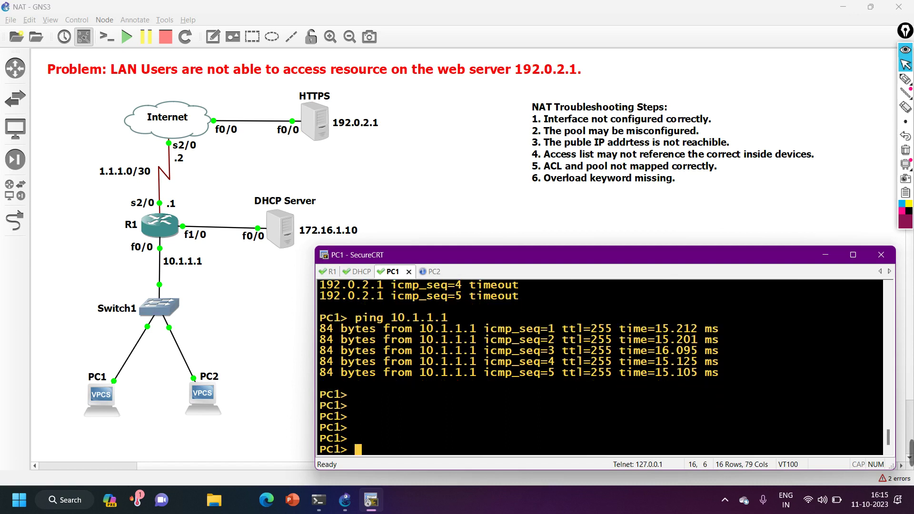
Switch to PC2's console, ping the default gateway 10.1.1.1, and add empty prompts around the test
key("ctrl+Tab")
key("Return")
key("Return")
key("Return")
key("Return")
key("Return")
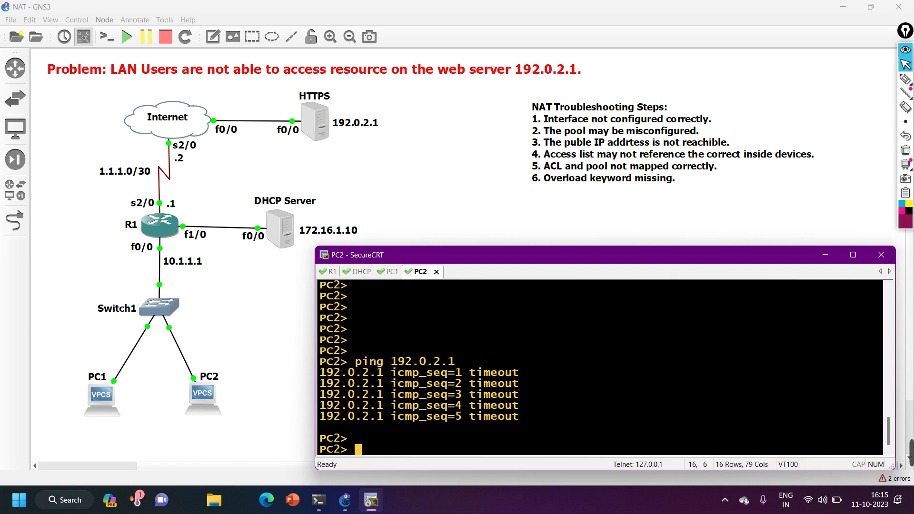
type("ping ")
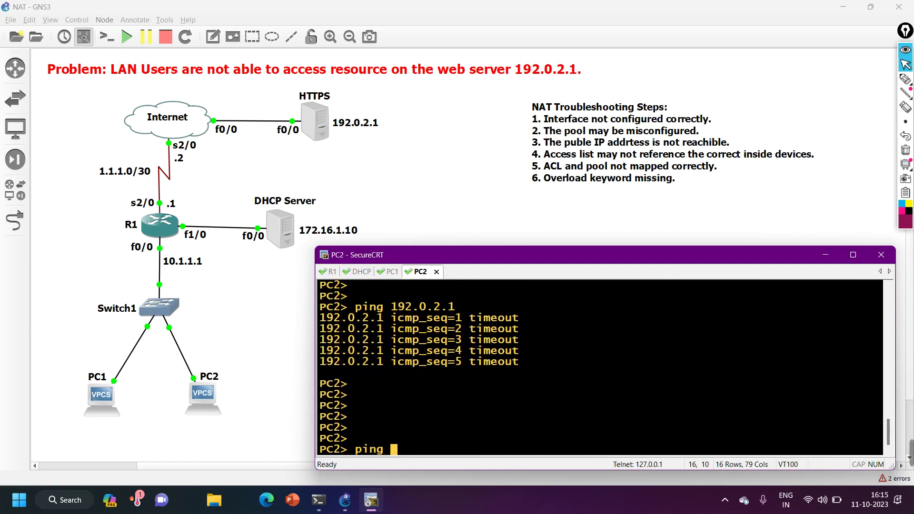
type("10.1.1.1")
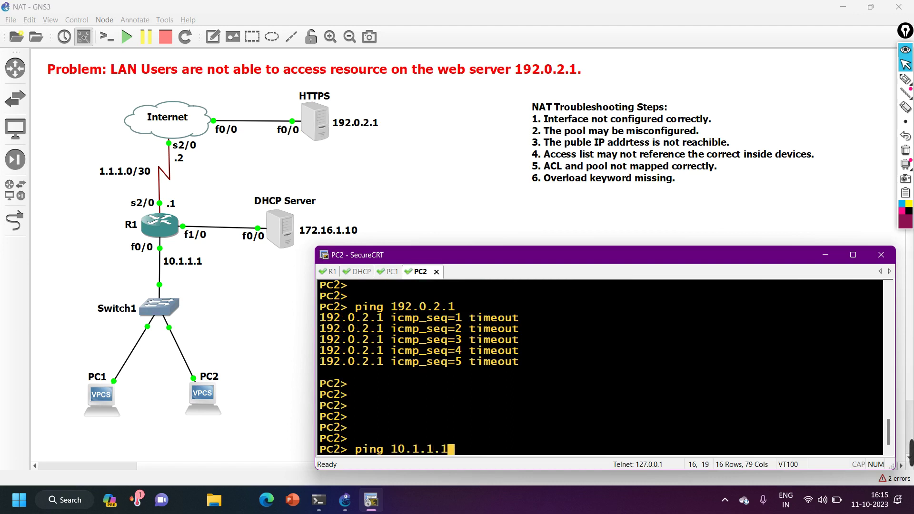
key("Return")
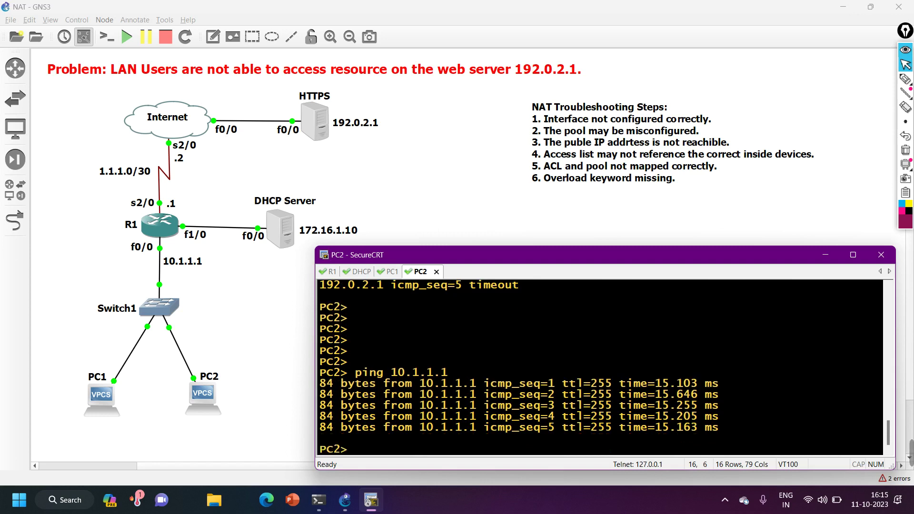
key("Return")
key("Return")
key("Return")
key("Return")
key("Return")
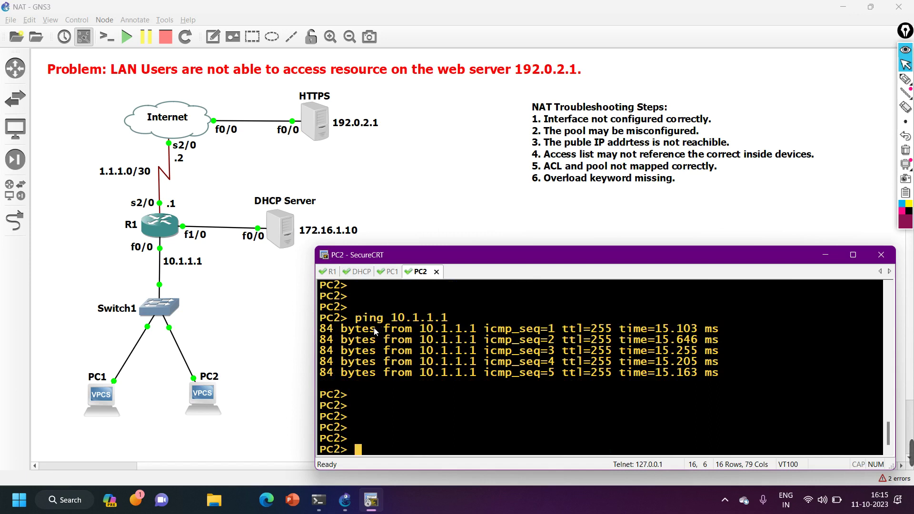
On R1's console, show the running configuration of interface f0/0 and highlight its ip nat and ip helper-address lines
left_click(329, 271)
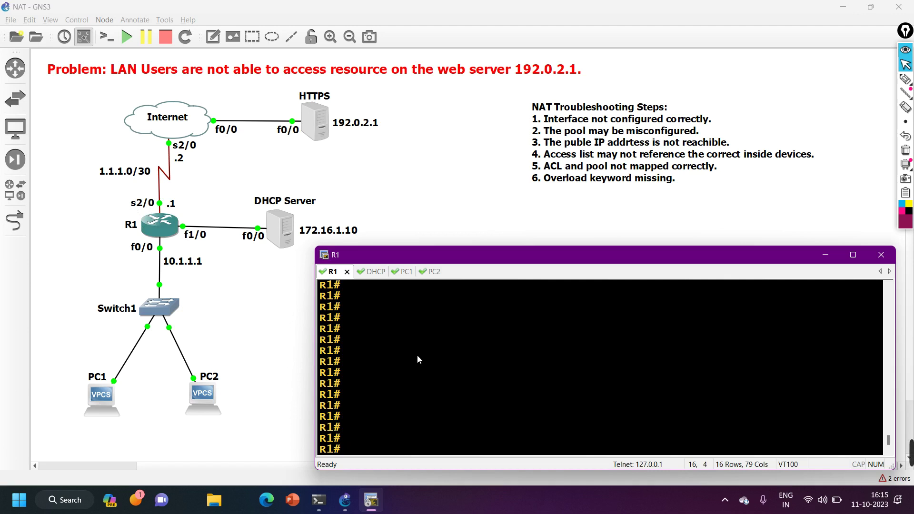
type("sh")
key("Tab")
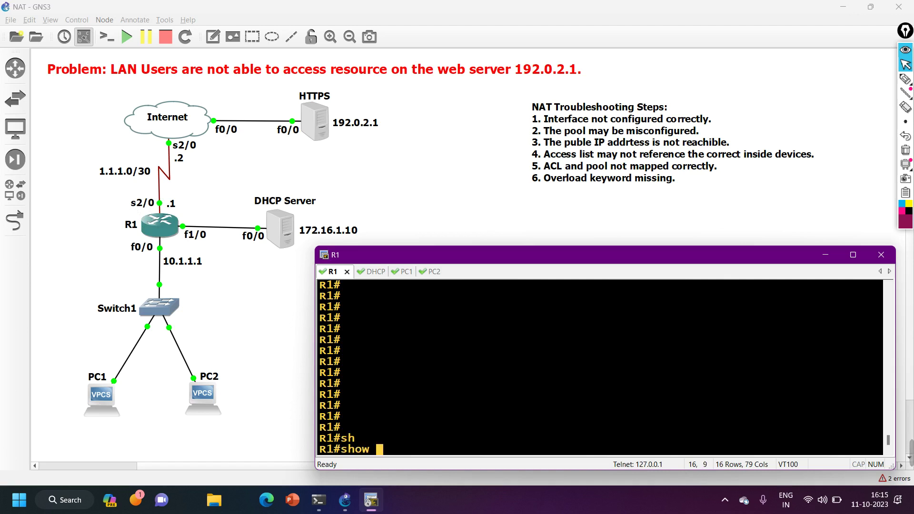
type("run")
key("Tab")
type("i")
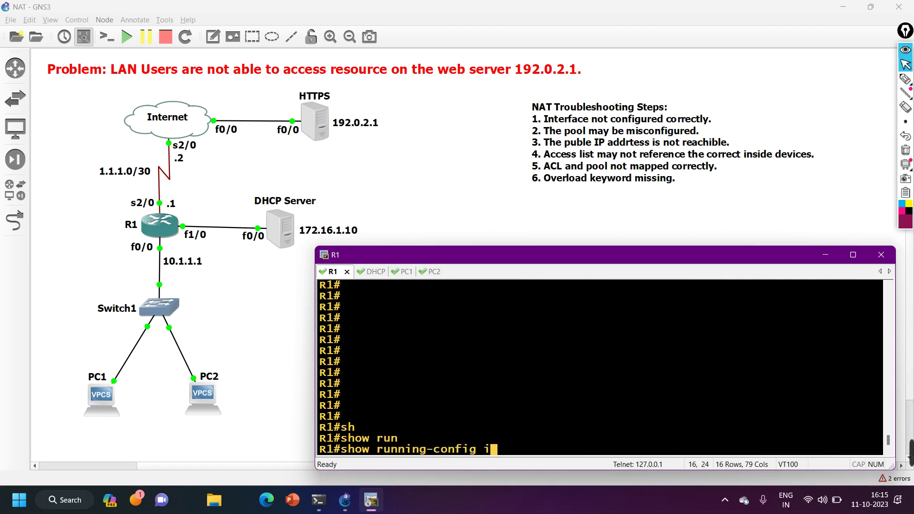
type("nt f0/0")
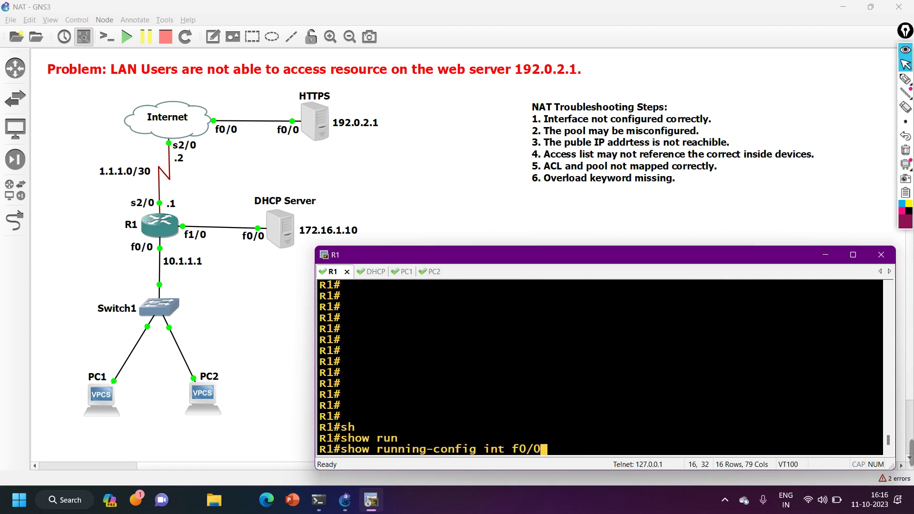
key("Return")
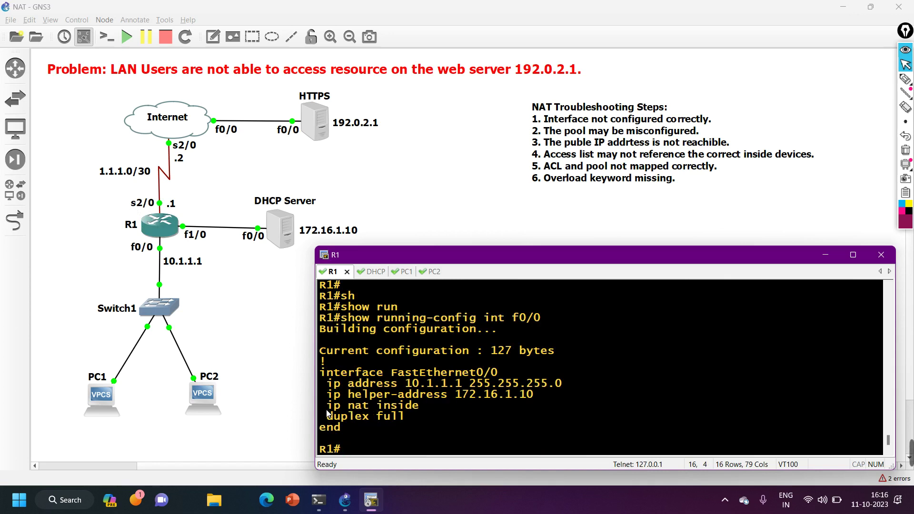
left_click_drag(327, 410, 419, 404)
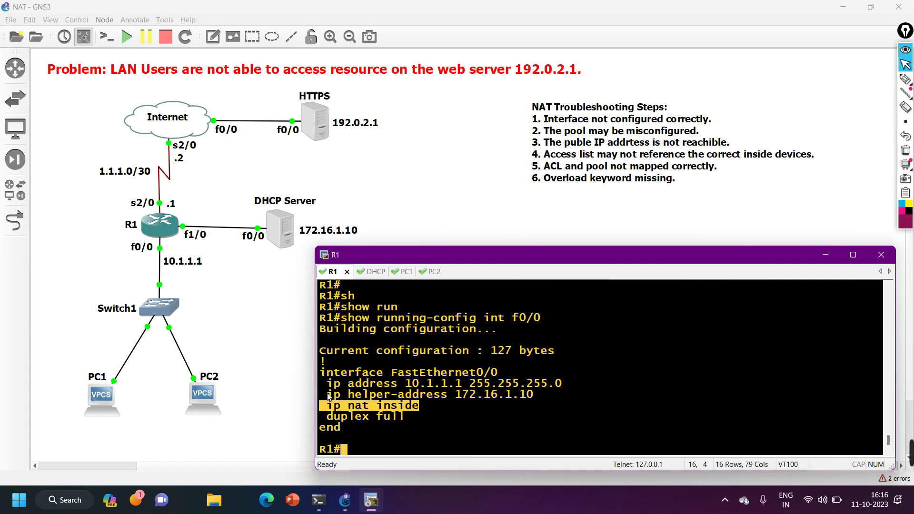
left_click_drag(327, 395, 541, 395)
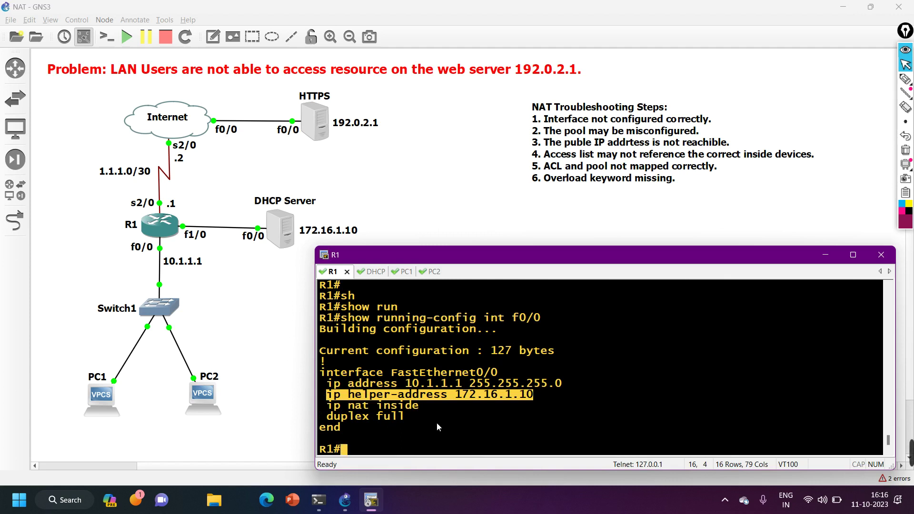
key("Return")
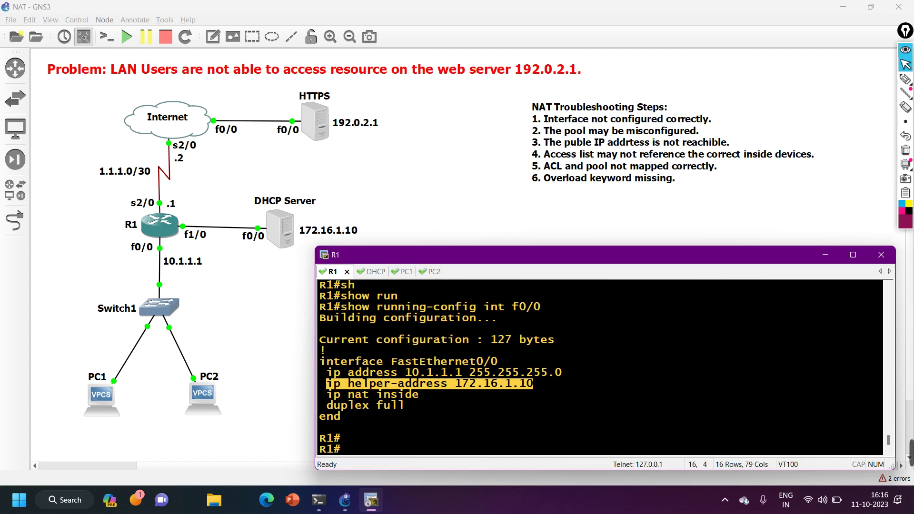
Show R1's running configuration for interface s2/0 and highlight its ip nat line
type("sh")
key("Tab")
type("run")
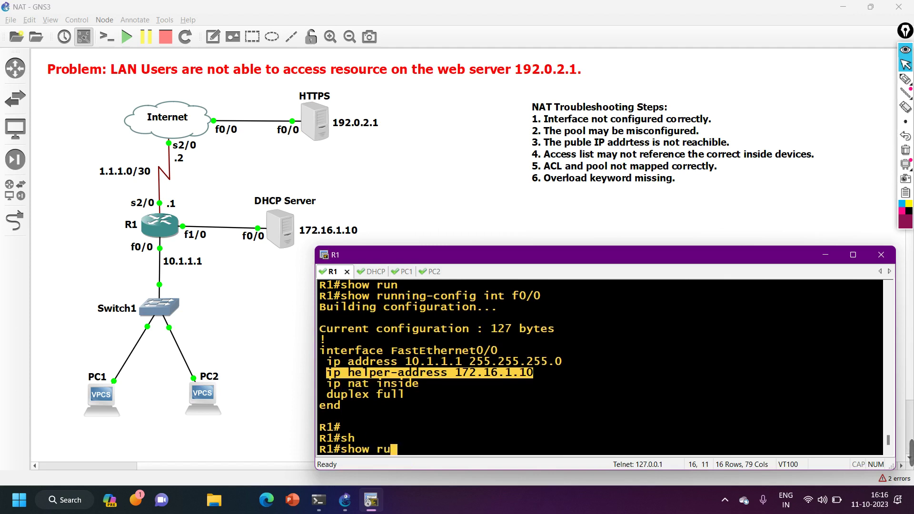
key("Tab")
type("s")
key("Tab")
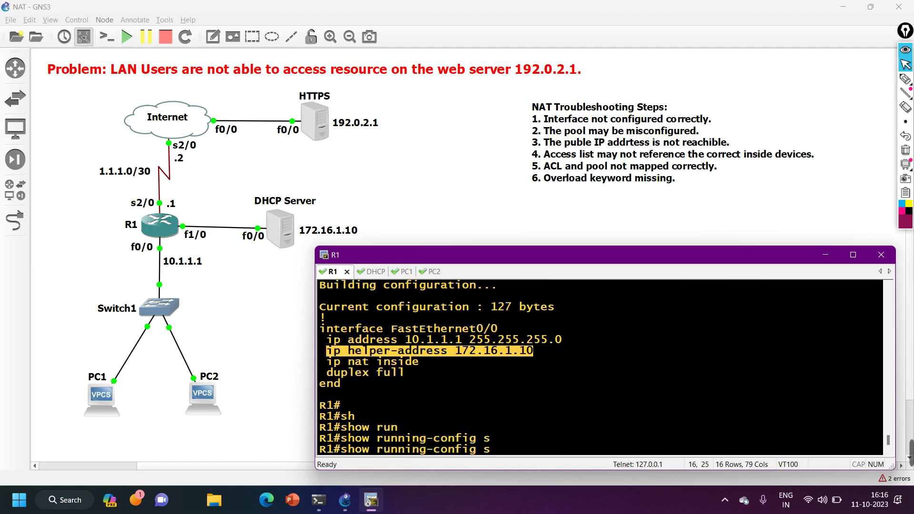
key("BackSpace")
type("int")
key("Tab")
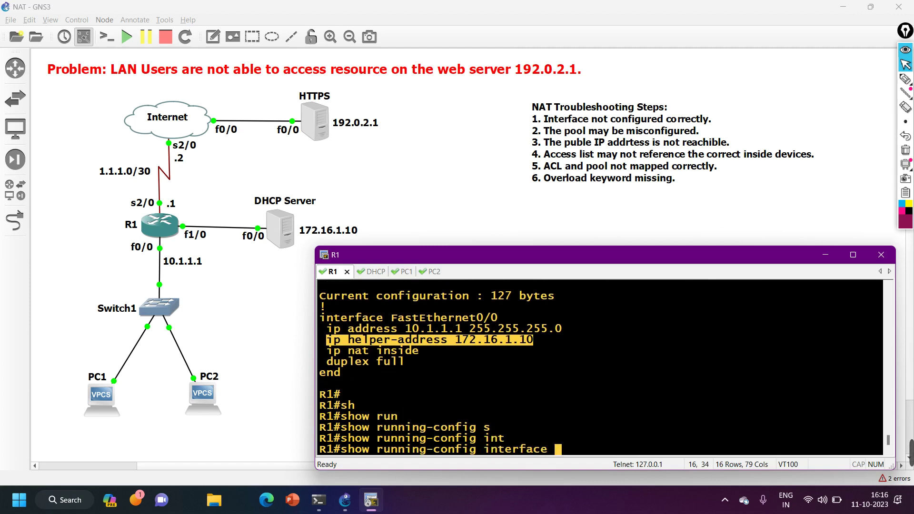
type("se")
key("Tab")
type("r")
key("BackSpace")
key("BackSpace")
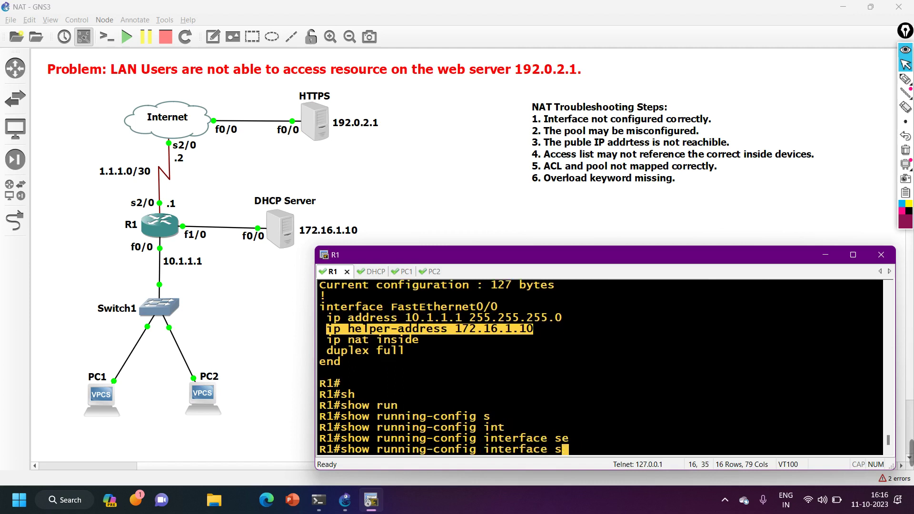
type("2/0")
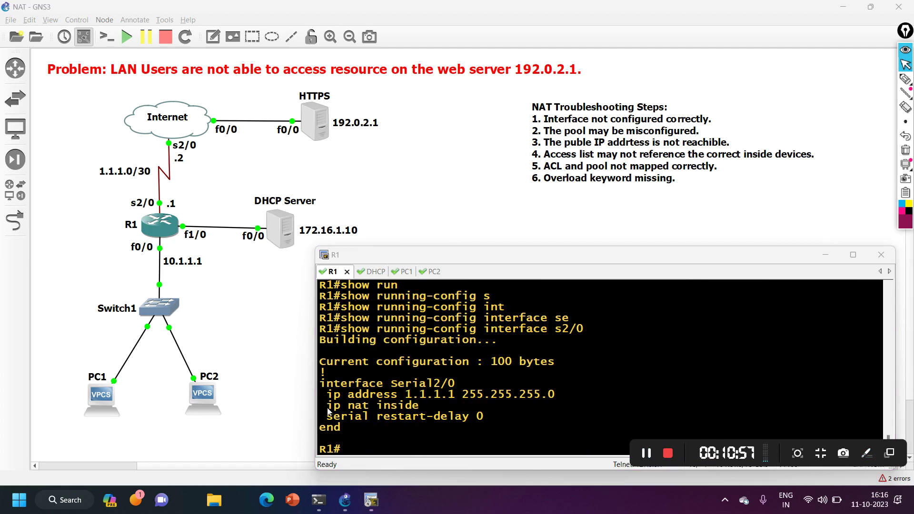
left_click_drag(327, 410, 421, 410)
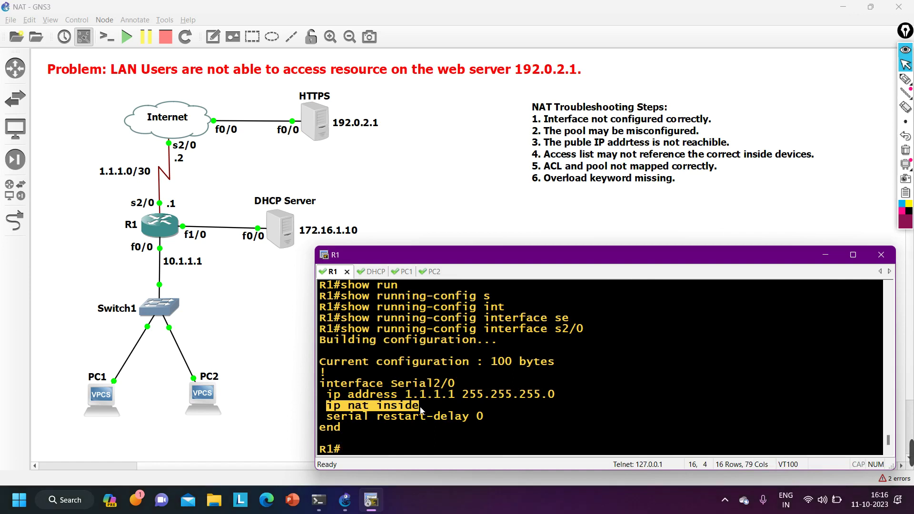
Configure R1's interface s2/0 with ip nat outside, leave configuration mode, and fill the console with empty prompts
type("conf")
key("Tab")
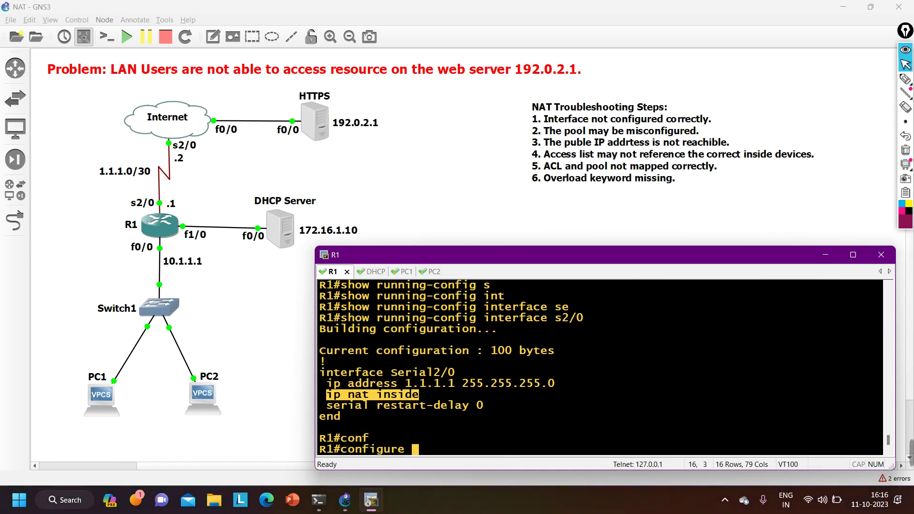
key("Return")
key("Return")
key("Return")
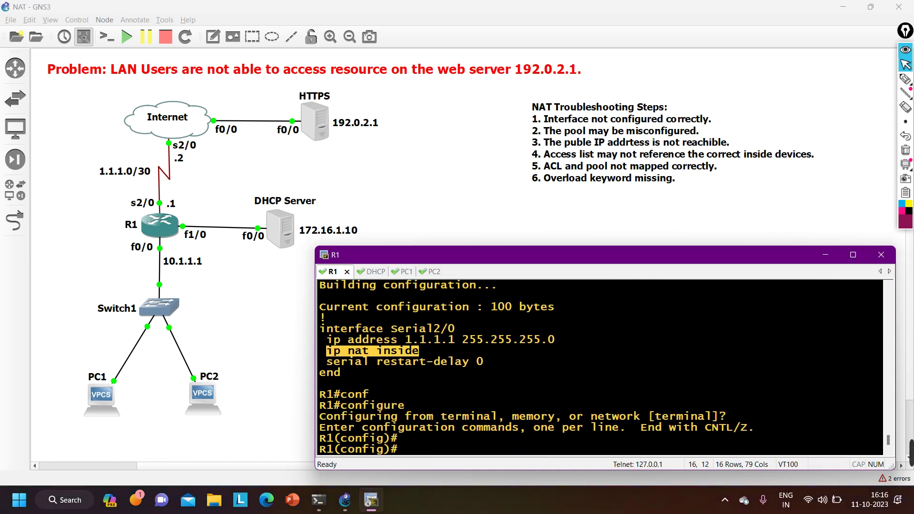
type("int s2/0")
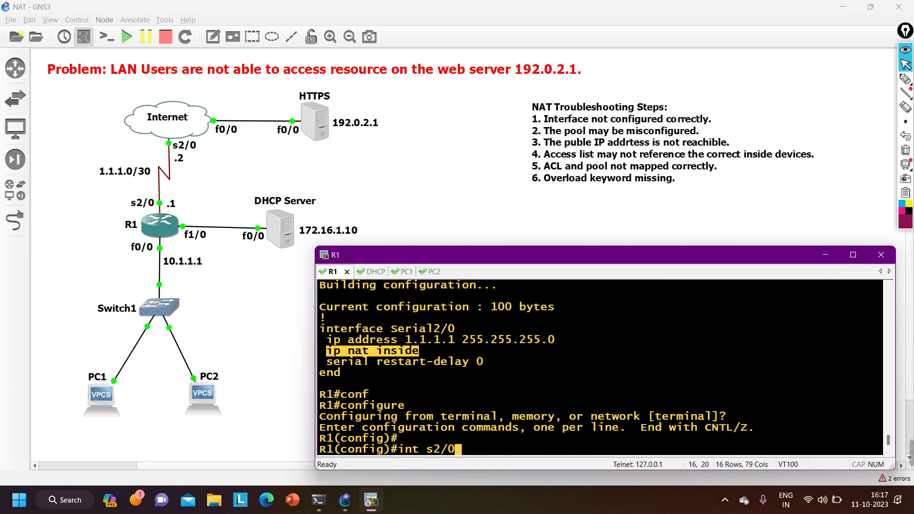
key("Return")
type("ip na")
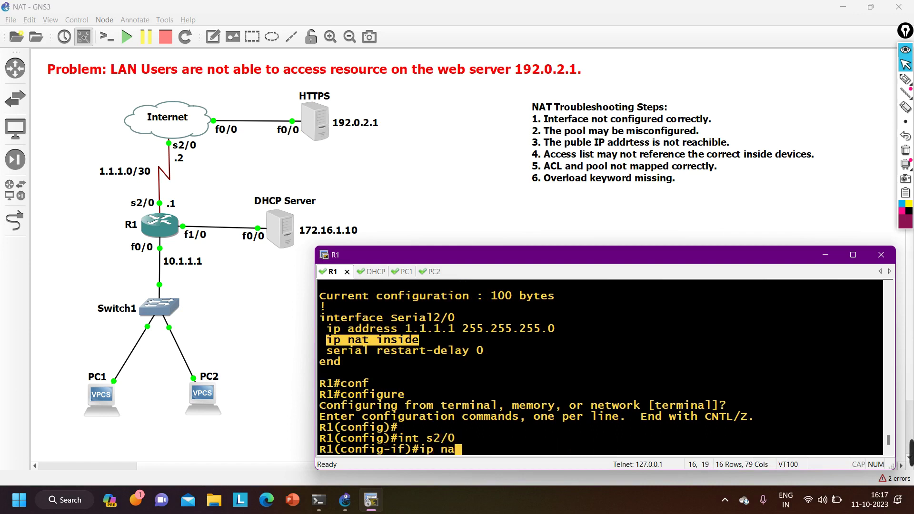
key("Tab")
type("ou")
key("Tab")
key("Return")
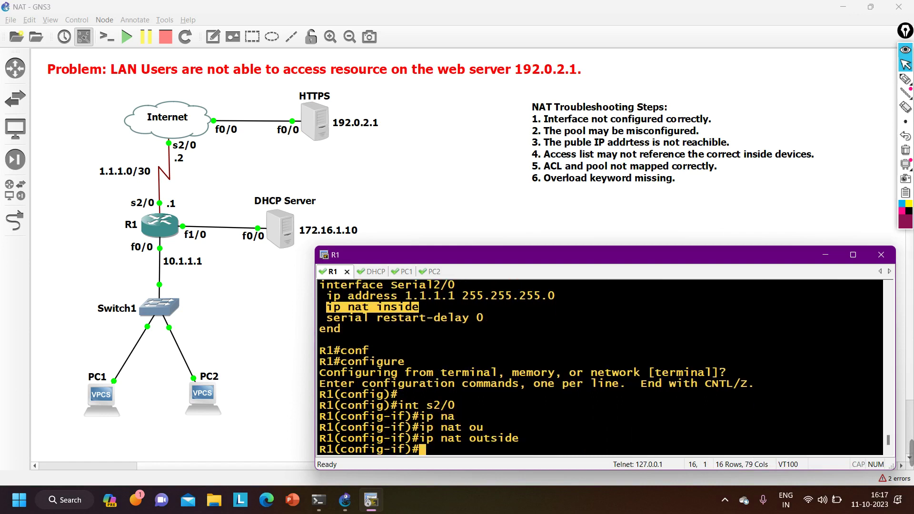
key("ctrl+z")
key("Return")
key("Return")
key("Return")
key("Return")
key("Return")
key("Return")
key("Return")
key("Return")
key("Return")
key("Return")
key("Return")
key("Return")
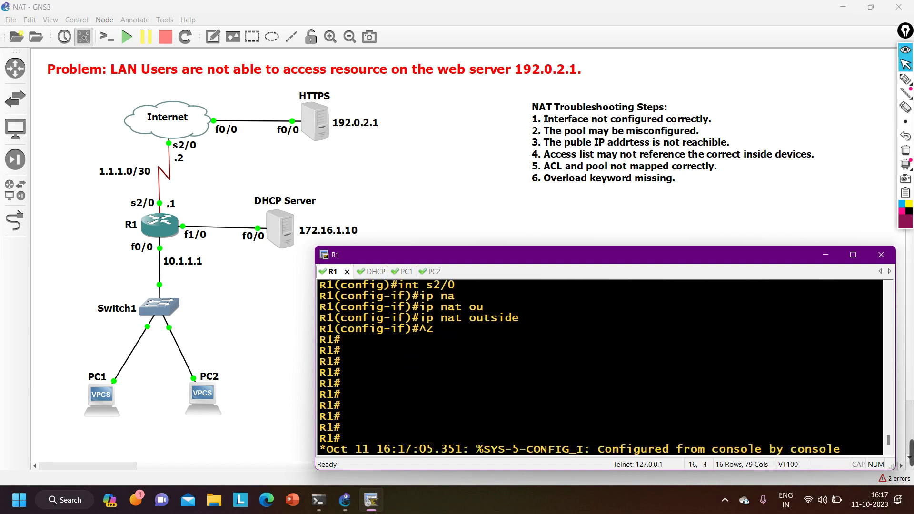
key("Return")
key("Return")
key("Return")
key("Return")
key("Return")
key("Return")
key("Return")
key("Return")
Recheck R1's running configuration for interface s2/0, highlight the ip nat outside line, and scroll the output away with empty prompts
type("sh")
key("Tab")
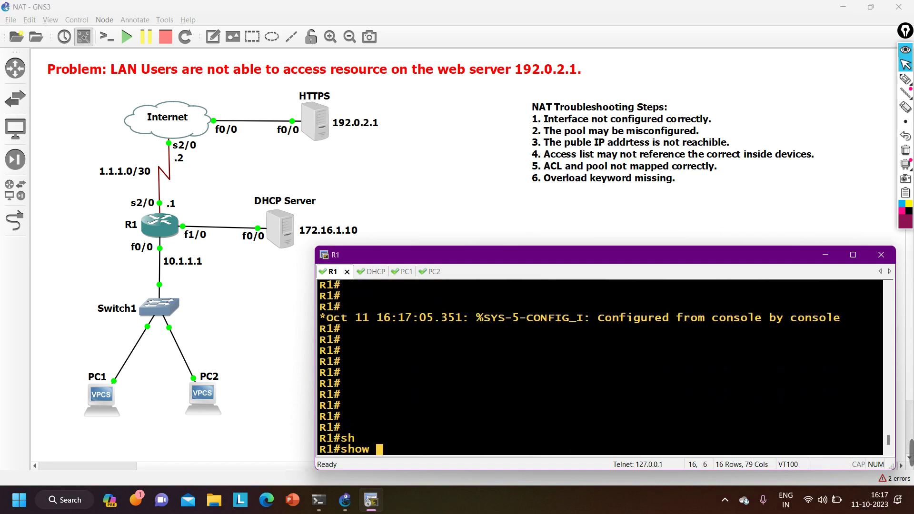
type("run")
key("Tab")
type("int s2/0'")
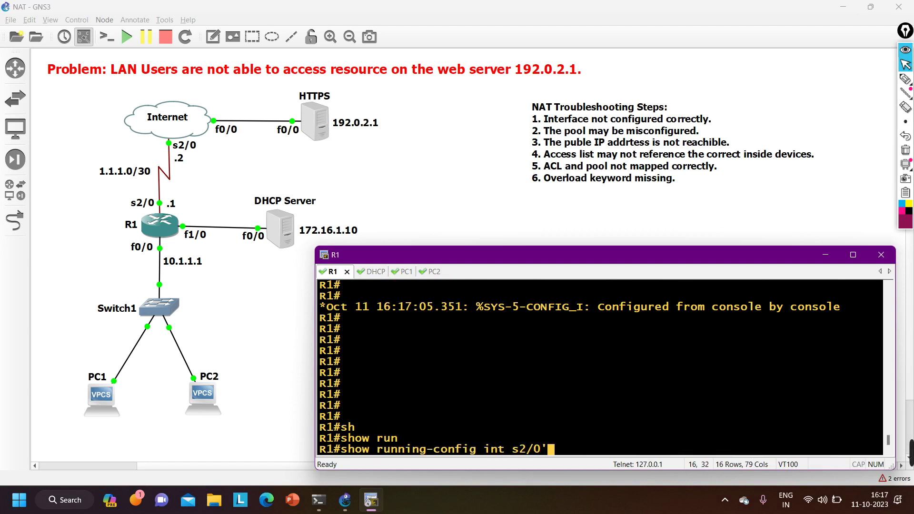
key("Return")
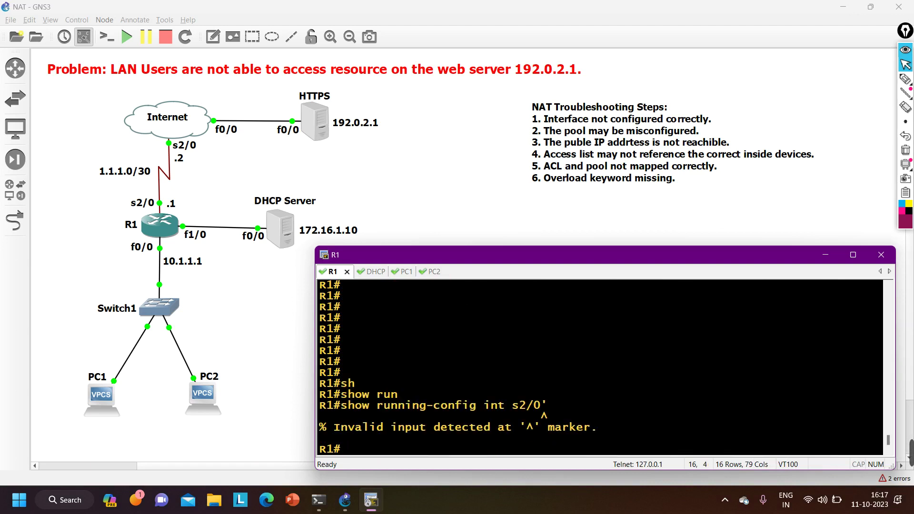
key("Up")
key("BackSpace")
key("Return")
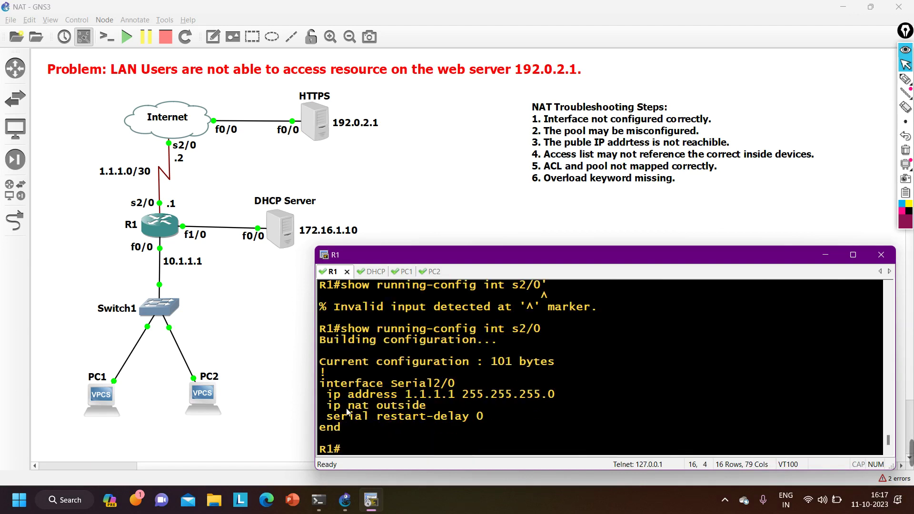
left_click_drag(318, 406, 433, 408)
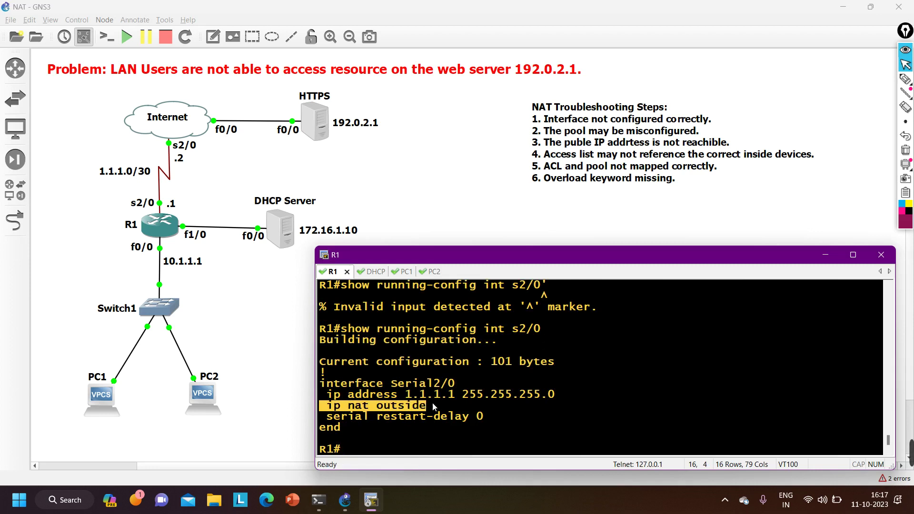
key("Return")
key("Return")
key("Return")
key("Return")
key("Return")
key("Return")
key("Return")
key("Return")
key("Return")
key("Return")
key("Return")
key("Return")
key("Return")
key("Return")
key("Return")
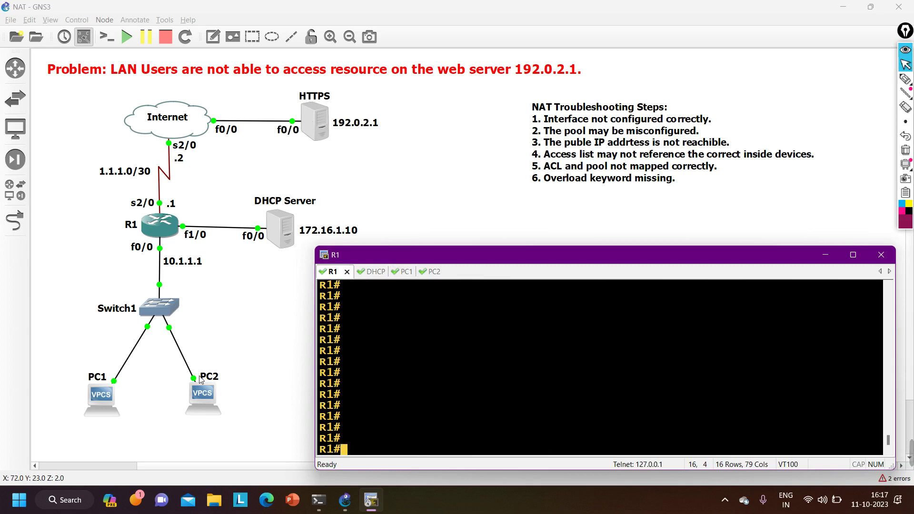
Ping the web server 192.0.2.1 from PC1's console and return to R1's console
left_click(403, 272)
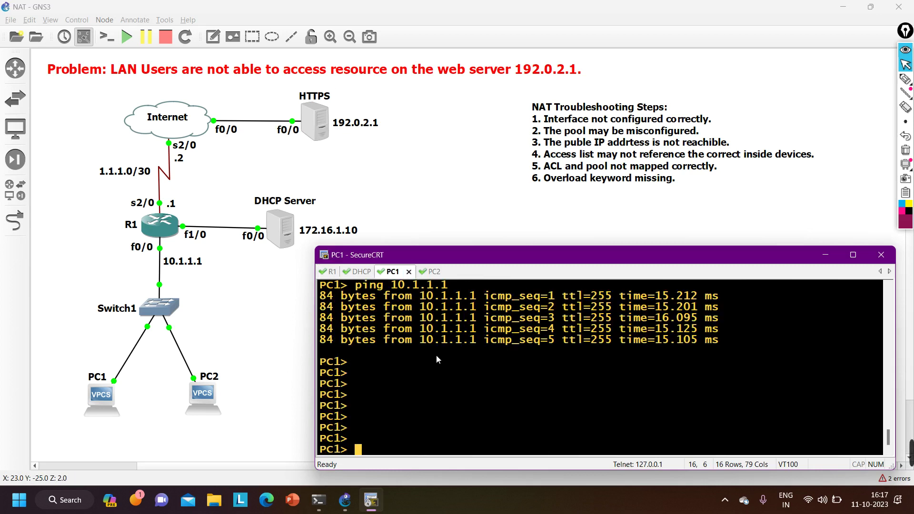
type("ping 192.0.2.1")
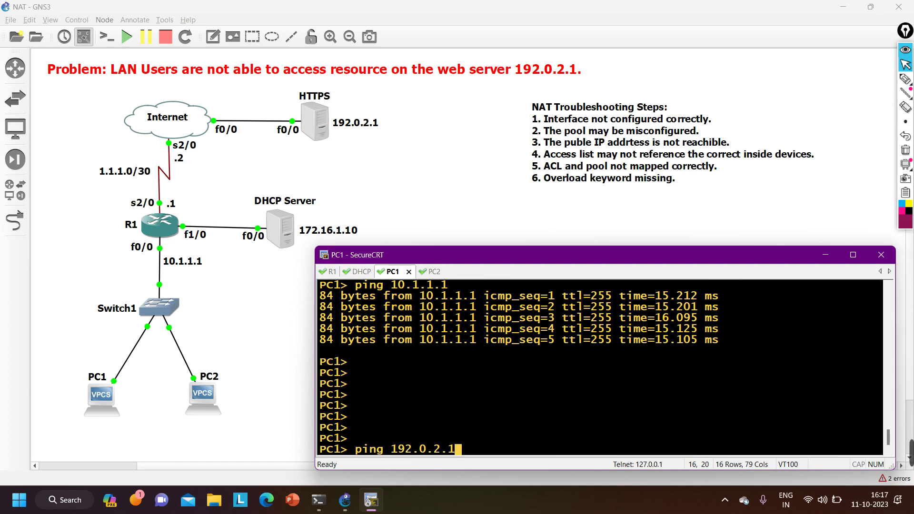
key("Return")
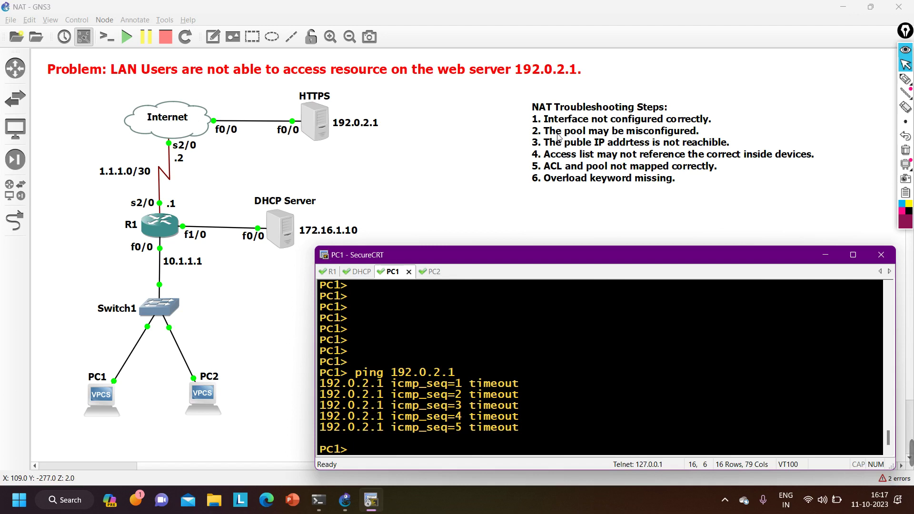
left_click(329, 272)
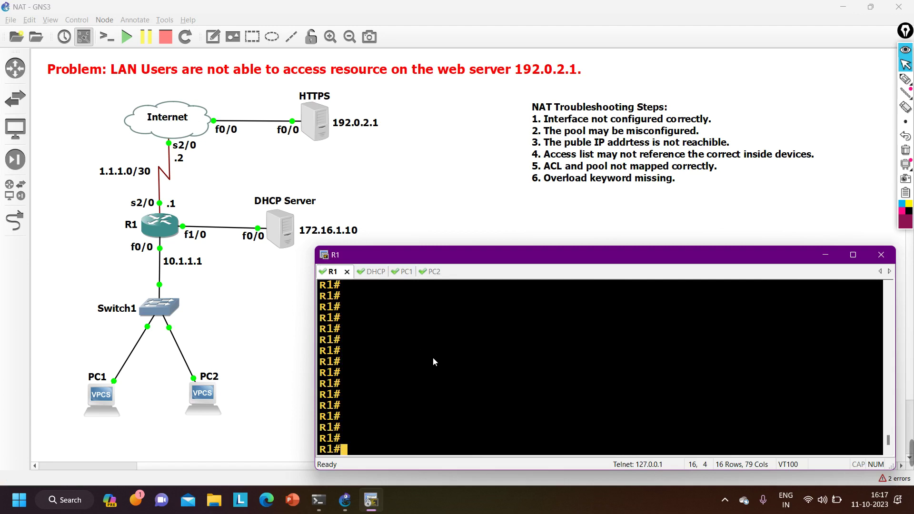
Ping the ISP-side address 1.1.1.2 from R1 and add a few empty prompts below the output
type("ping ")
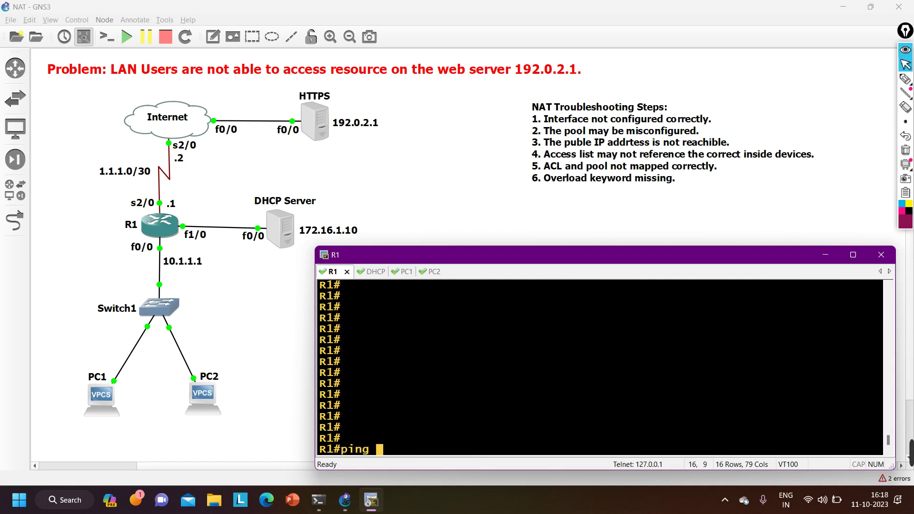
type("1.1.1.2")
key("Return")
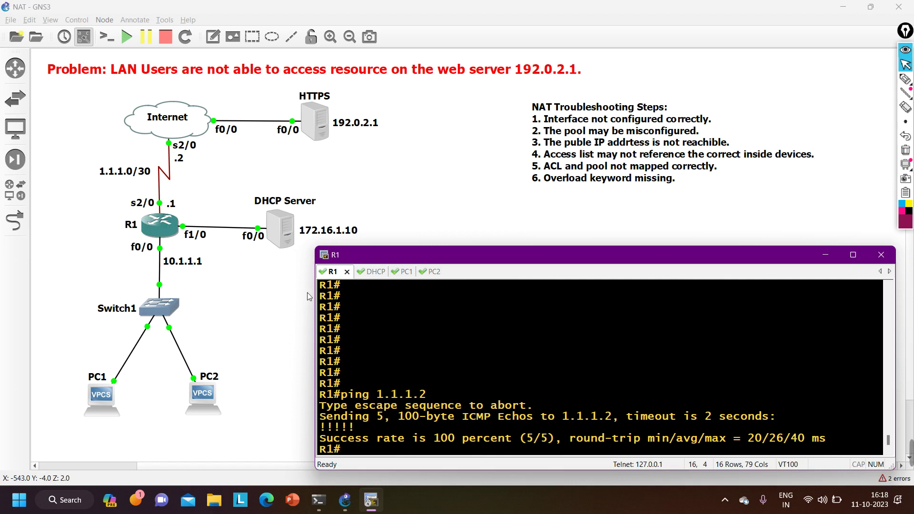
key("Return")
key("Return")
key("Return")
key("Return")
Show R1's running configuration for interface f0/0 and highlight its IP address and subnet mask
type("sh")
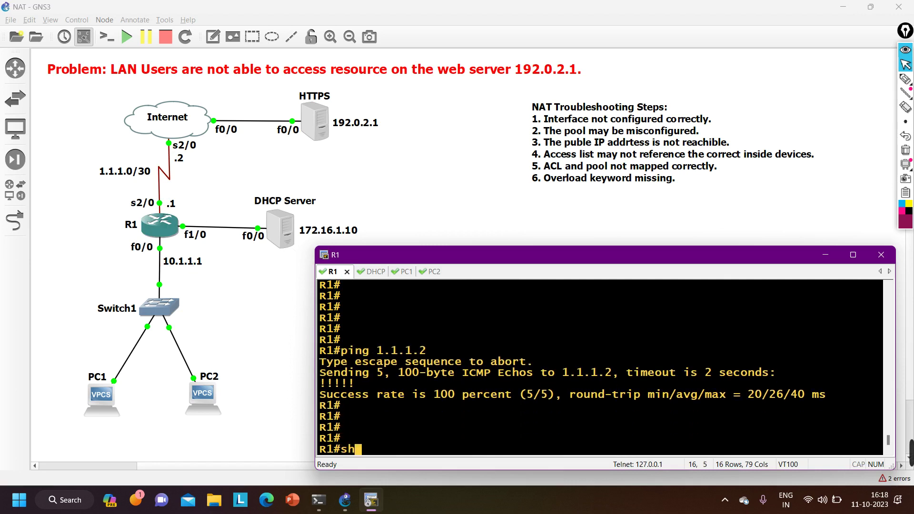
key("Tab")
type("run int")
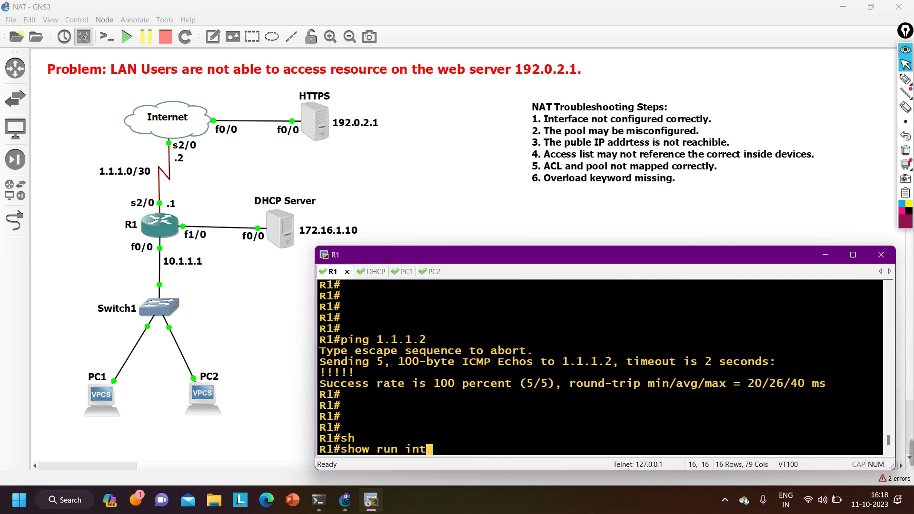
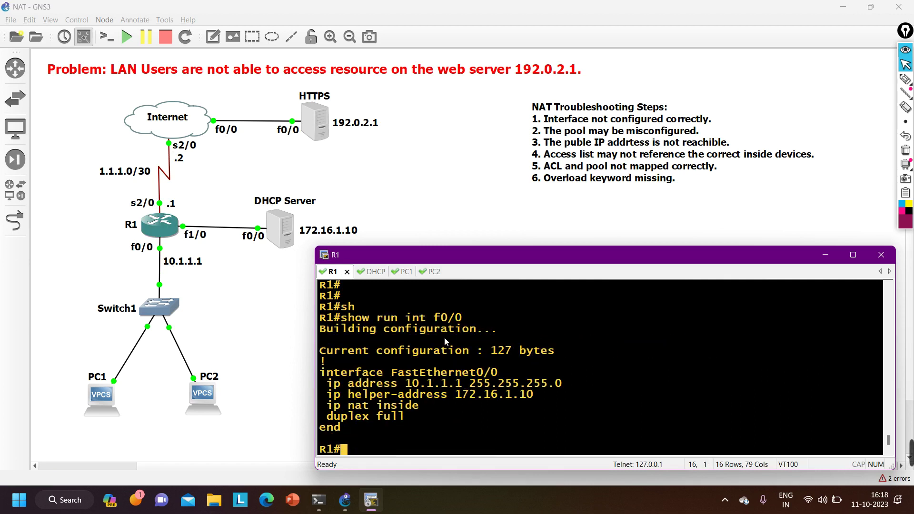
left_click_drag(402, 387, 572, 381)
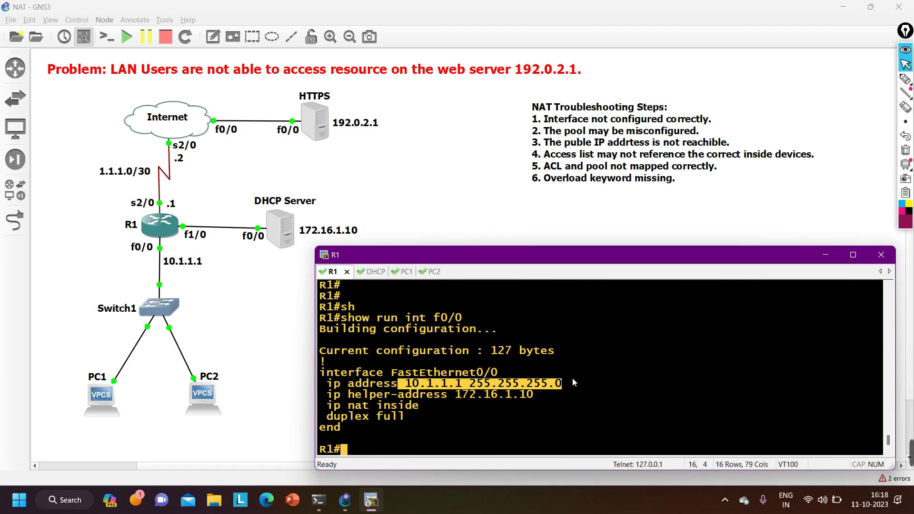
key("Return")
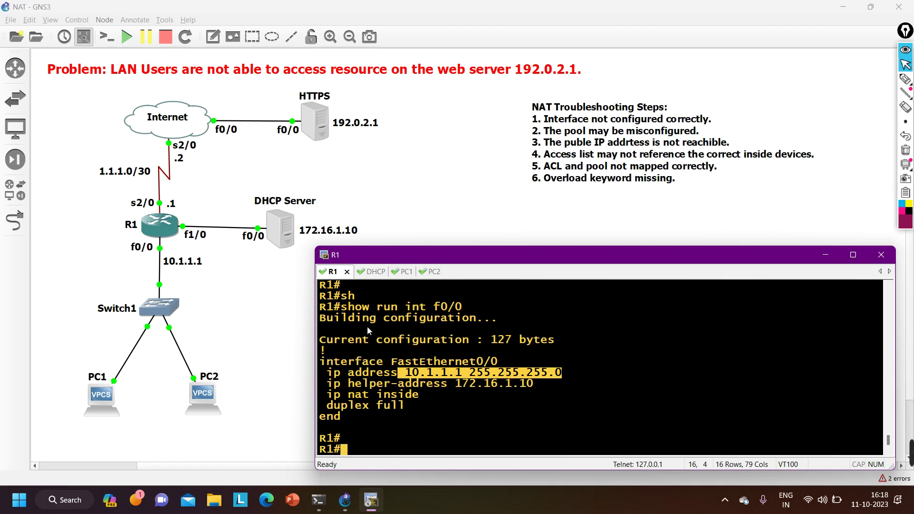
Show R1's running configuration for interface s2/0 and highlight its ip address line
type("sh")
key("Tab")
type("run")
key("Tab")
type("int s2/0")
key("Return")
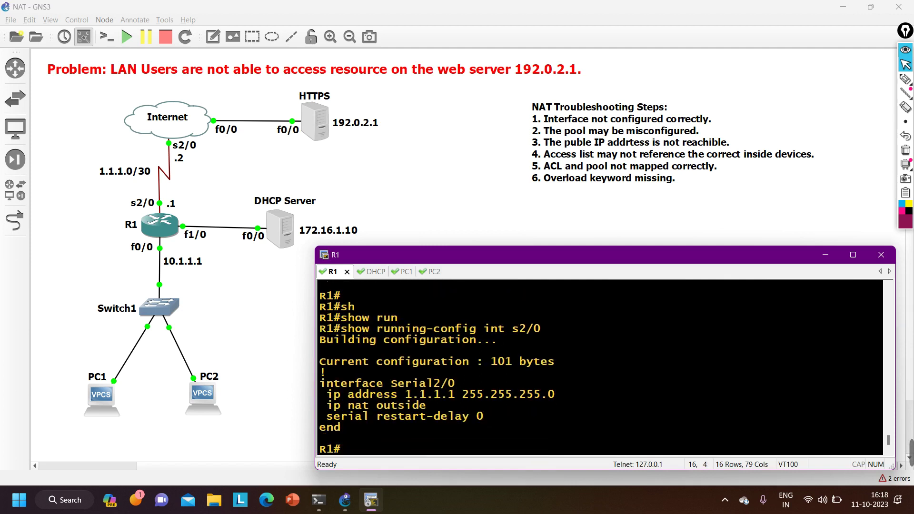
left_click_drag(323, 394, 562, 392)
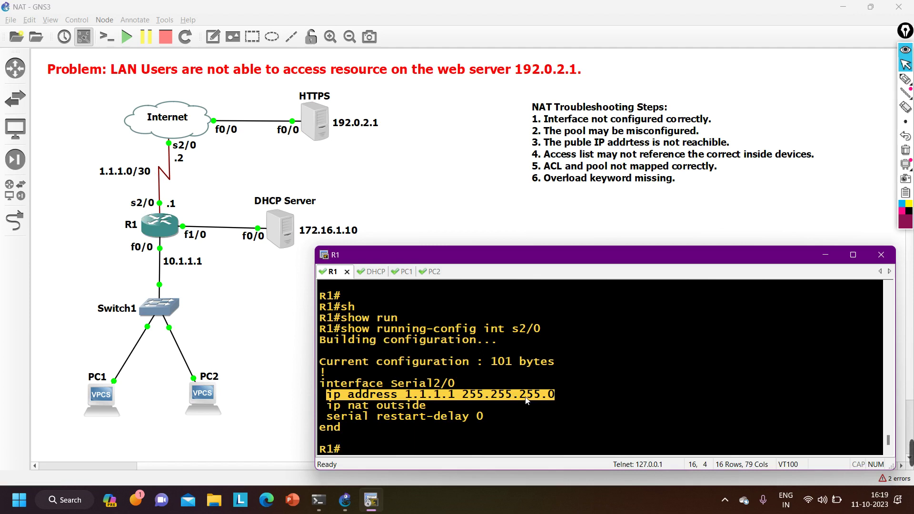
Configure R1's interface s2/0 with IP address 1.1.1.1 and mask 255.255.255.252, and leave configuration mode
type("conf")
key("Tab")
key("Return")
key("Return")
key("Return")
key("Return")
type("int s2/0")
key("Return")
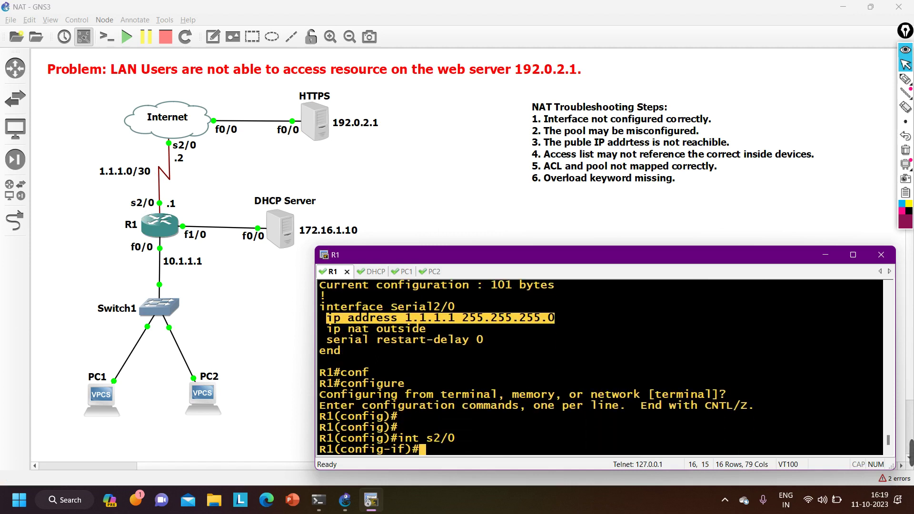
type("ip ad")
key("Tab")
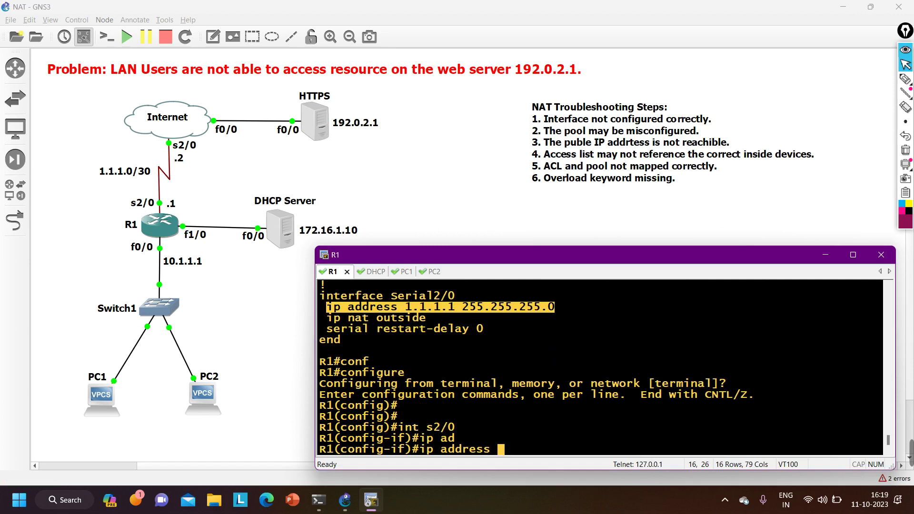
type("1.1.1.1 255.25")
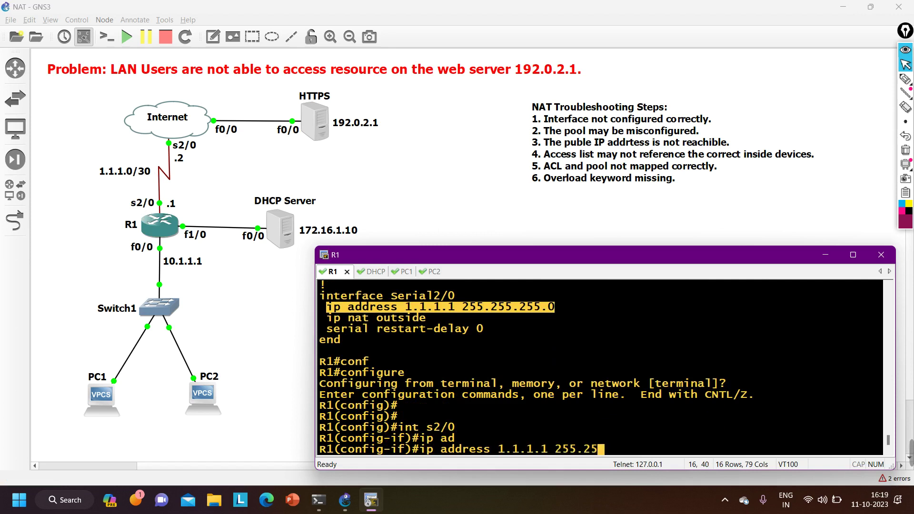
type("5.255.252")
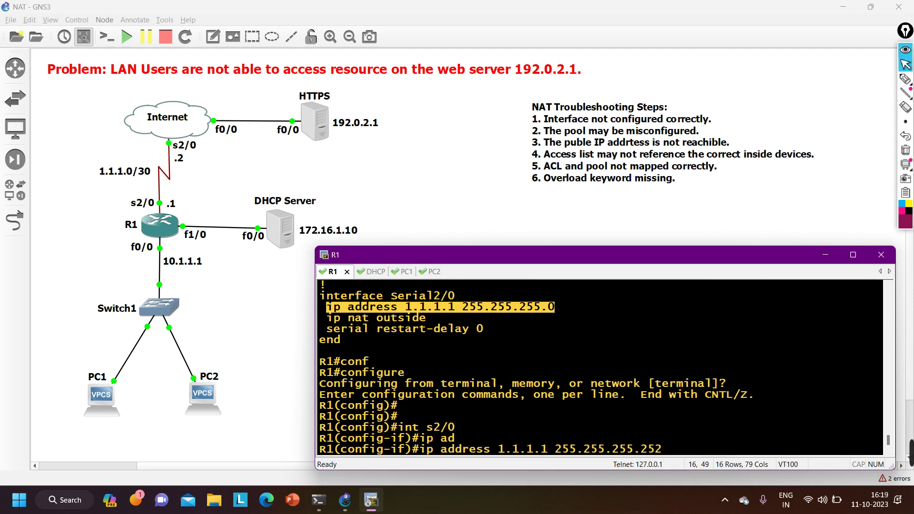
key("Return")
type("exi")
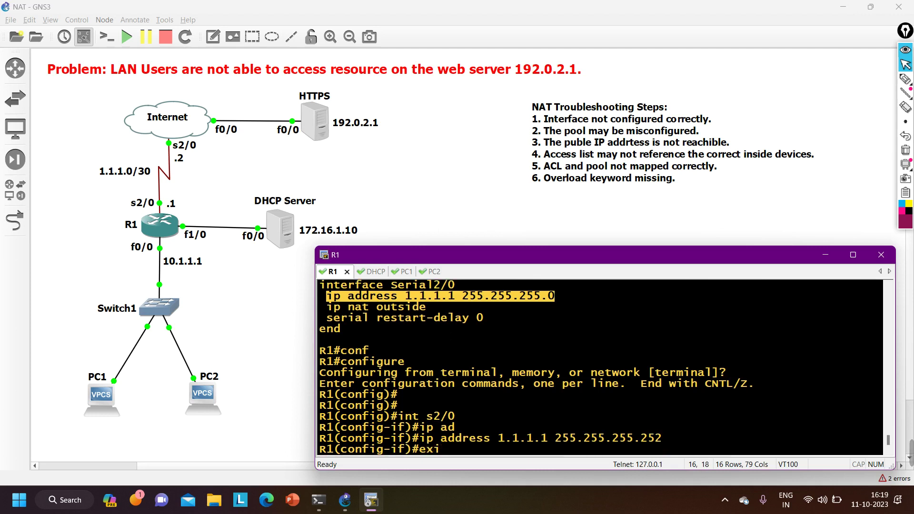
key("Return")
key("ctrl+z")
key("Return")
key("Return")
key("Return")
Recheck R1's running configuration for interface s2/0 and highlight the IP address and subnet mask
type("show running-config int s2/0")
key("Return")
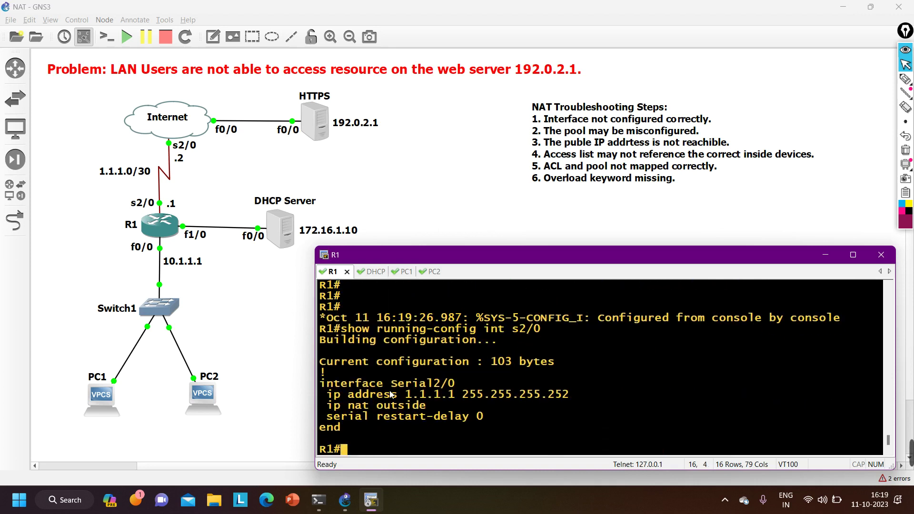
left_click_drag(390, 396, 576, 390)
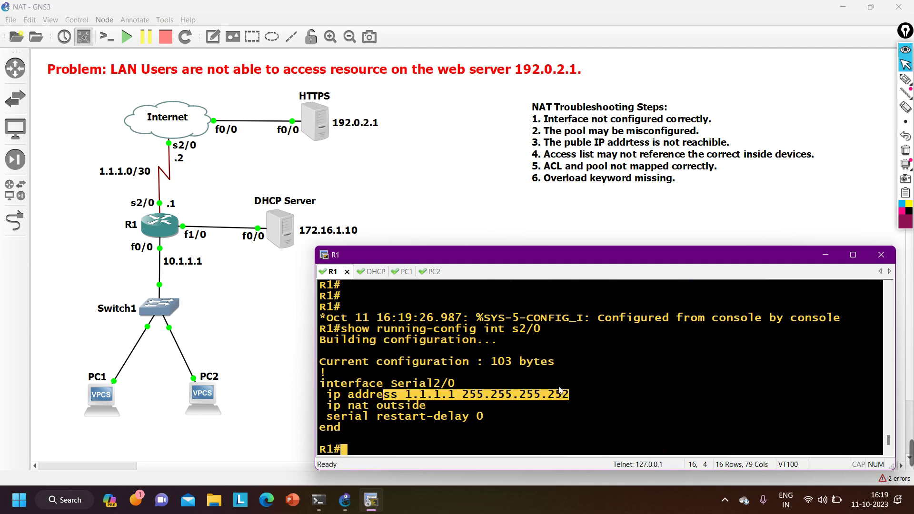
key("Return")
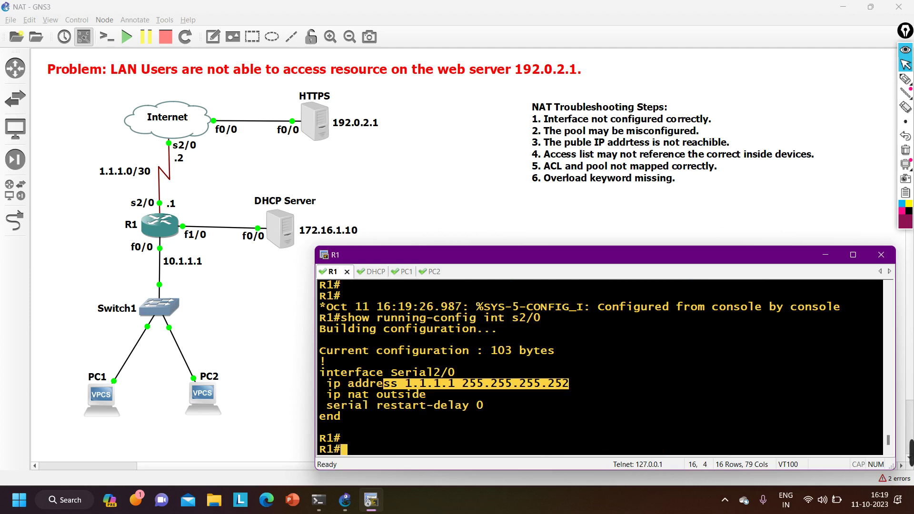
Ping the web server 192.0.2.1 from R1's console
type("ping 192.16")
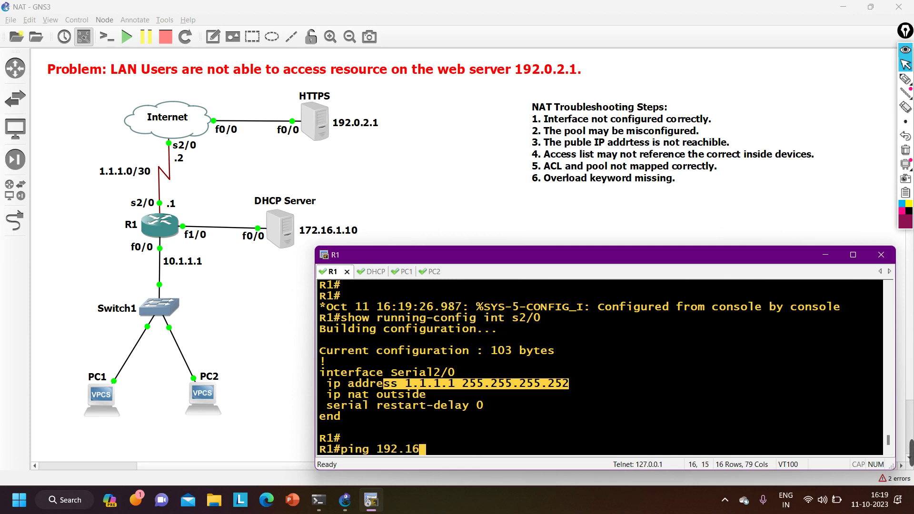
key("BackSpace")
key("BackSpace")
type("0.2.1")
key("Return")
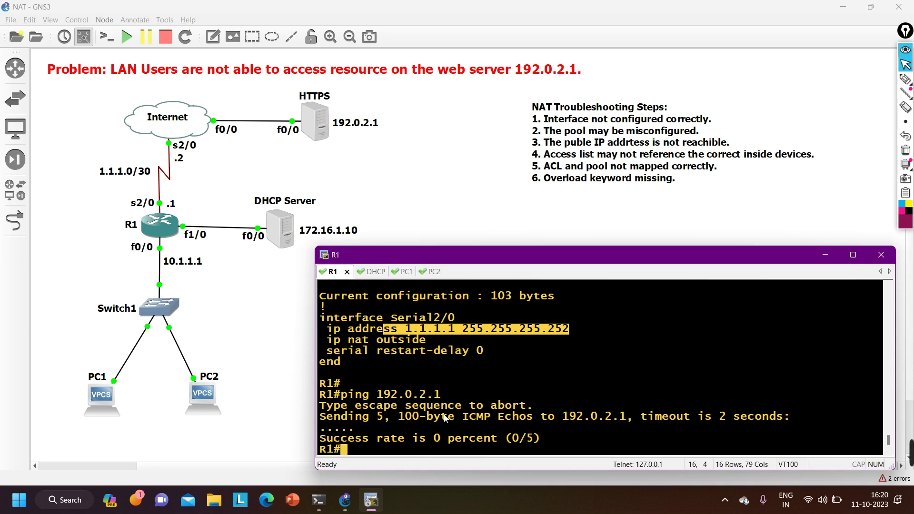
Filter R1's running configuration for its ip route lines and copy the default route line
type("sh")
key("Tab")
type("run")
key("Tab")
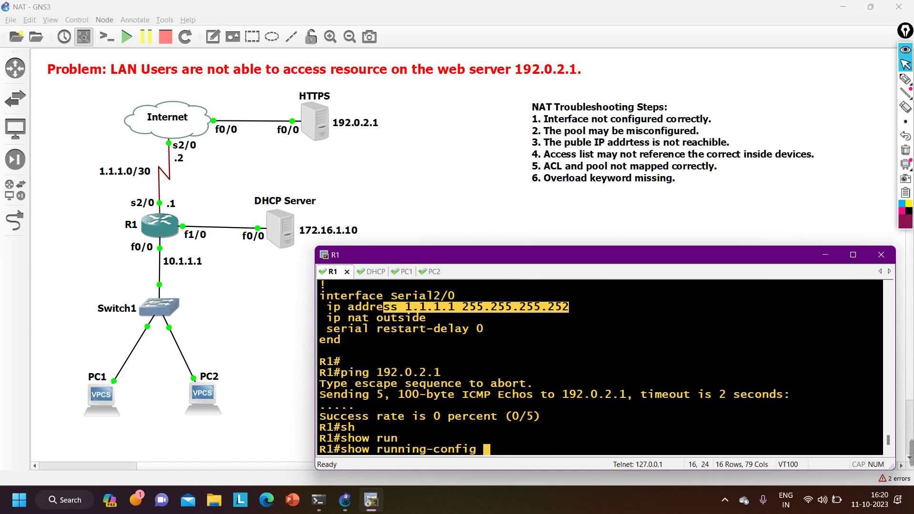
type("| sec ip route")
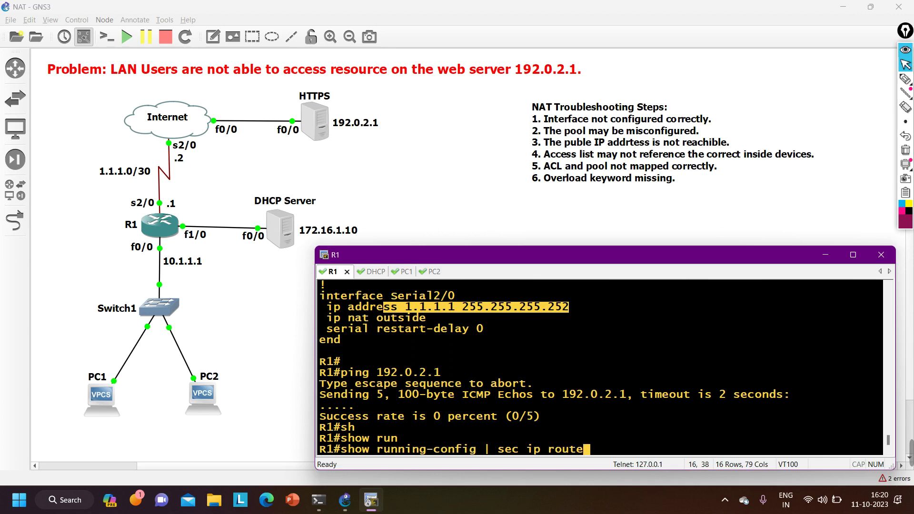
key("Return")
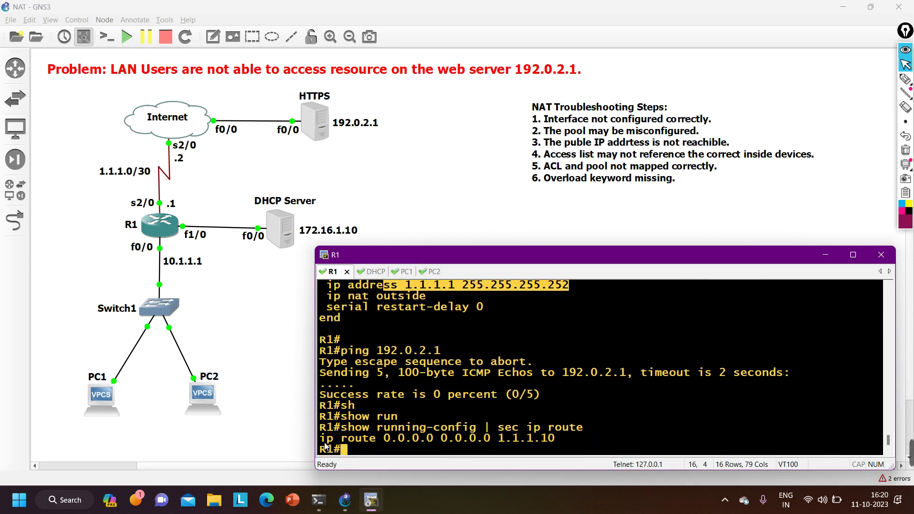
left_click_drag(325, 442, 563, 439)
key("ctrl+c")
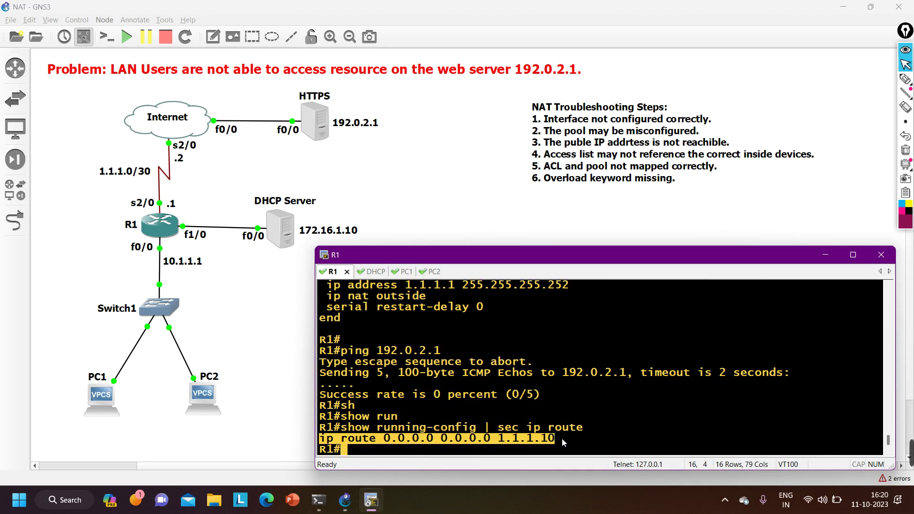
Enter R1's configuration mode and remove the default route 0.0.0.0 0.0.0.0 via 1.1.1.10
type("conf")
key("Tab")
key("Return")
key("Return")
type("no")
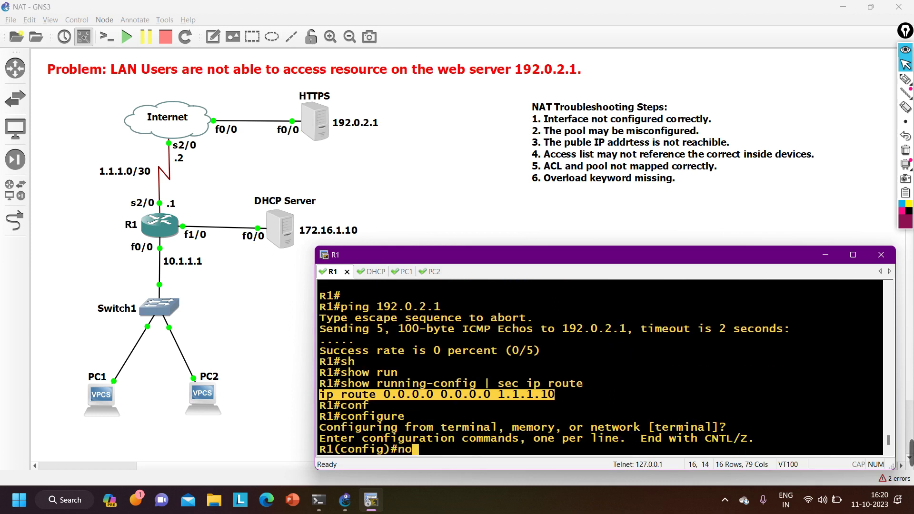
right_click(490, 455)
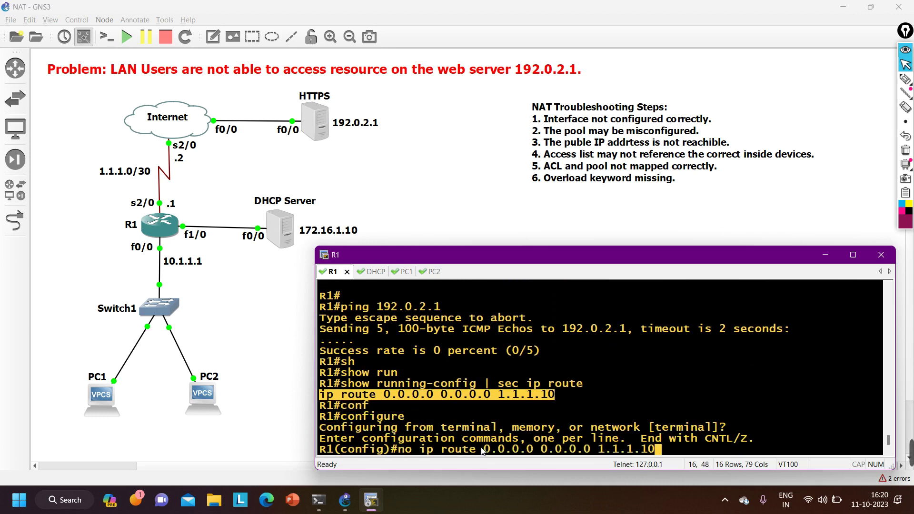
key("Return")
key("Return")
key("Return")
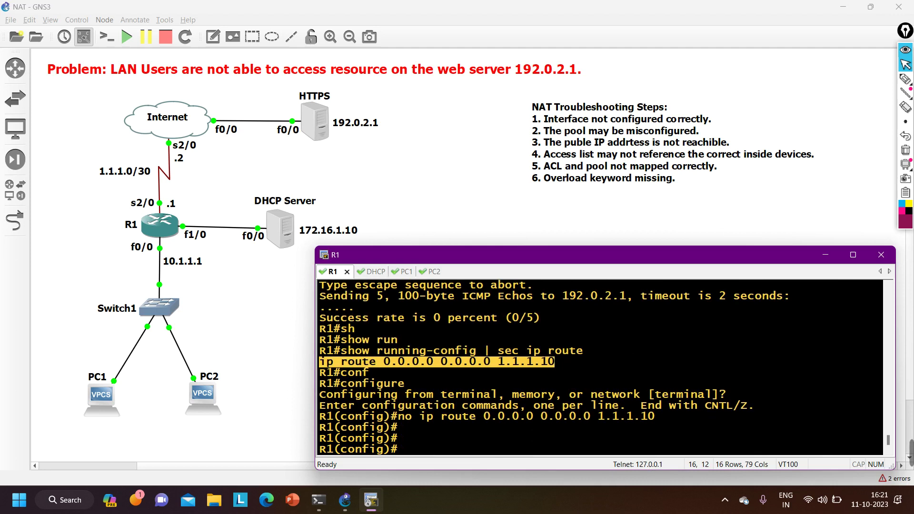
Add the default route 0.0.0.0 0.0.0.0 via next hop 1.1.1.2 on R1 and leave configuration mode
type("ip route 0.0.0.0 0.0.0.0 1.1.1.")
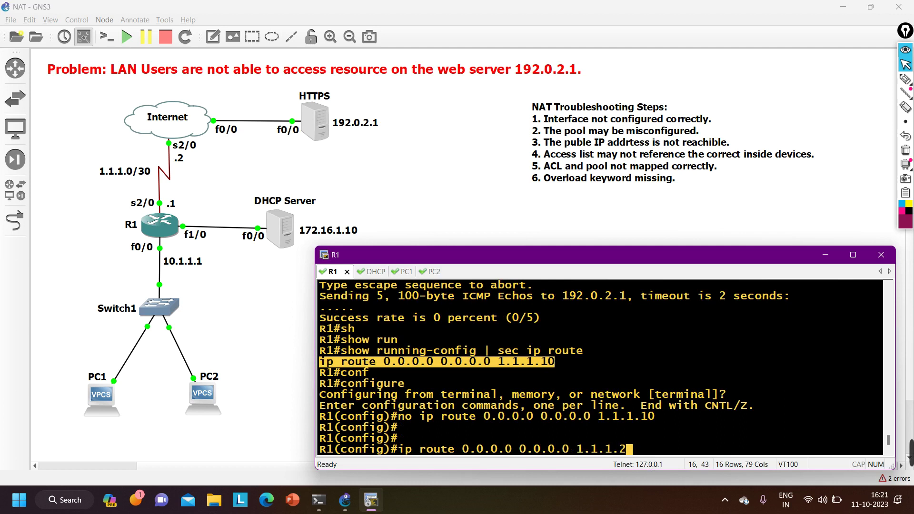
type("2")
key("Return")
key("ctrl+z")
key("Return")
key("Return")
key("Return")
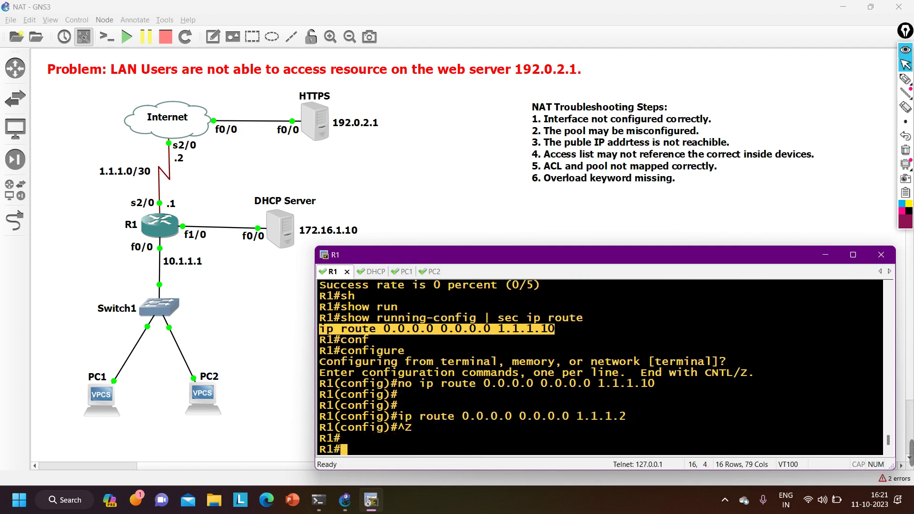
Ping the web server 192.0.2.1 from R1 with the new default route and fill the console with empty prompts
type("ping ")
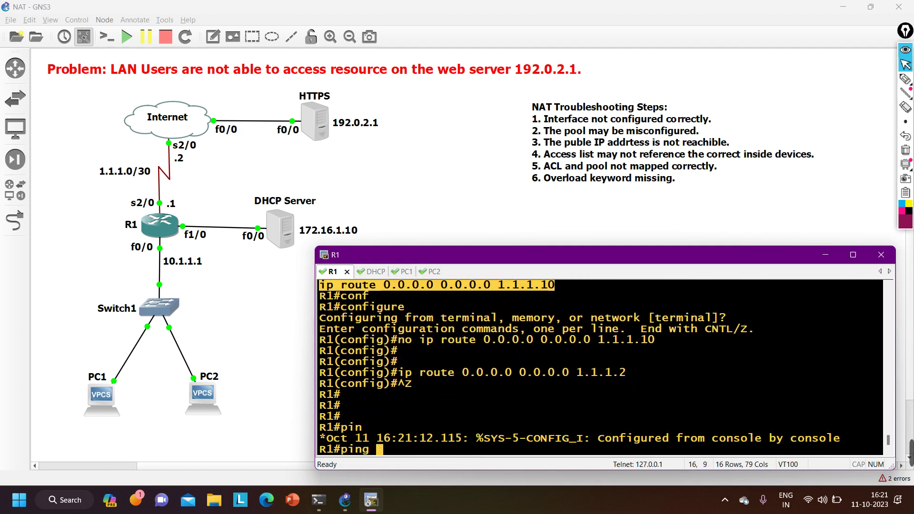
type("192.0.")
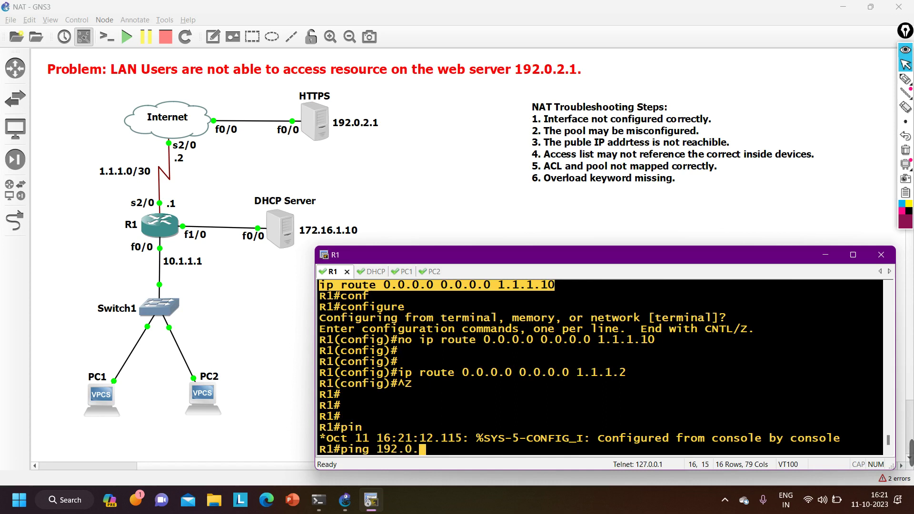
type("2.1")
key("Return")
key("Return")
key("Return")
key("Return")
key("Return")
key("Return")
key("Return")
key("Return")
key("Return")
key("Return")
key("Return")
key("Return")
key("Return")
key("Return")
key("Return")
key("Return")
Repeat the ping to 192.0.2.1 from R1 on the cleared console
key("Up")
key("Return")
key("Return")
key("Return")
key("Return")
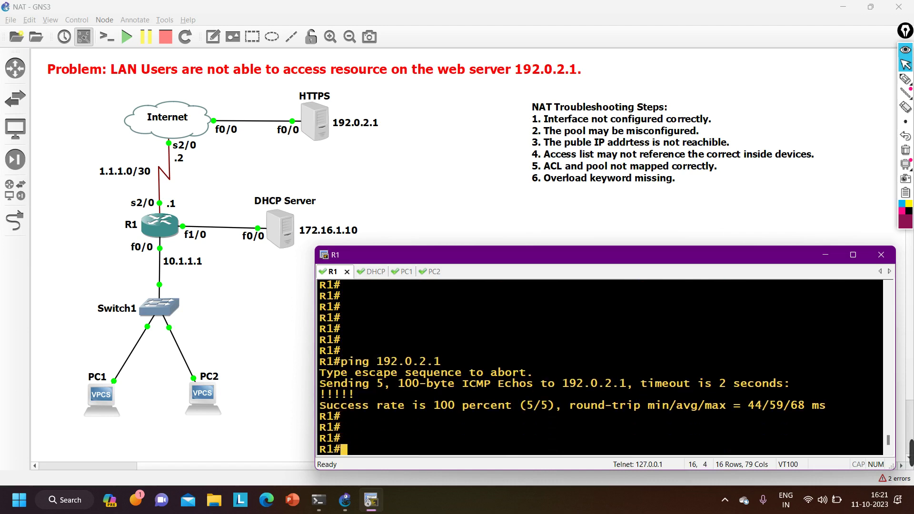
Ping the web server 192.0.2.1 from R1 using fastEthernet 0/0 as the source interface
key("Up")
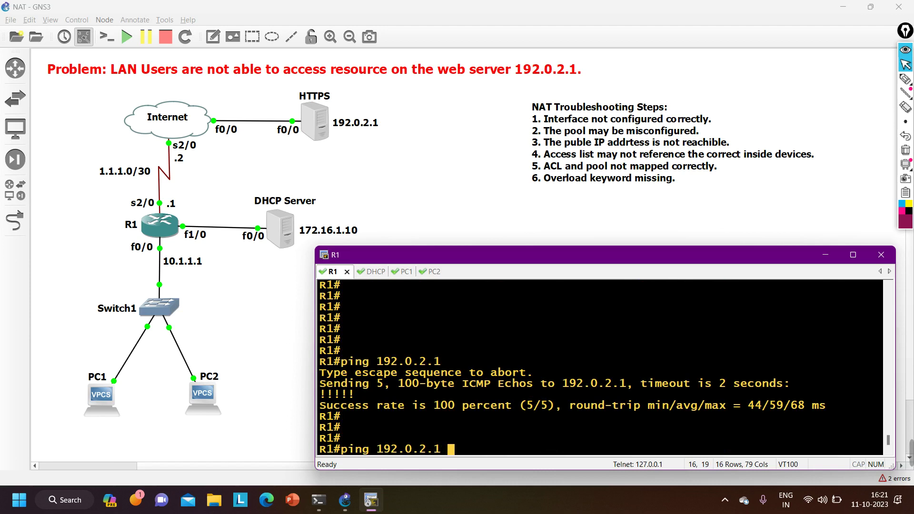
type("so")
key("Tab")
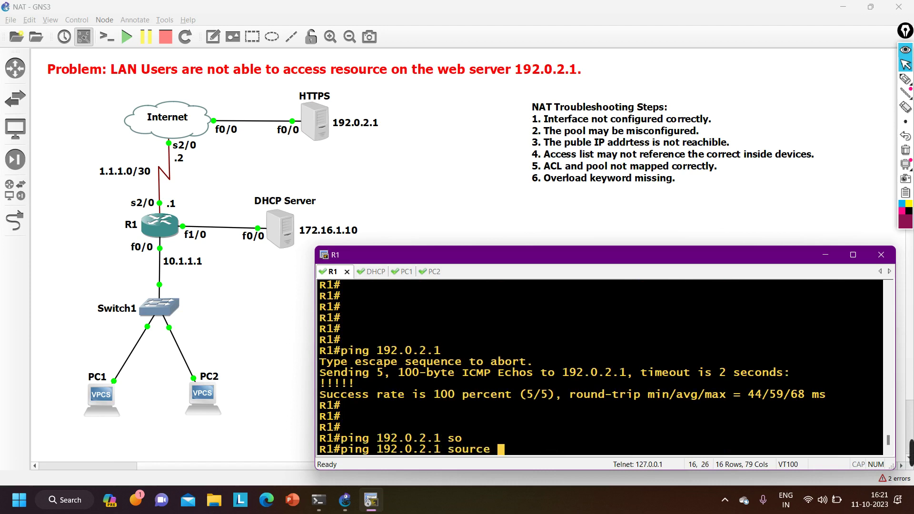
type("fas")
key("Tab")
type("0/0")
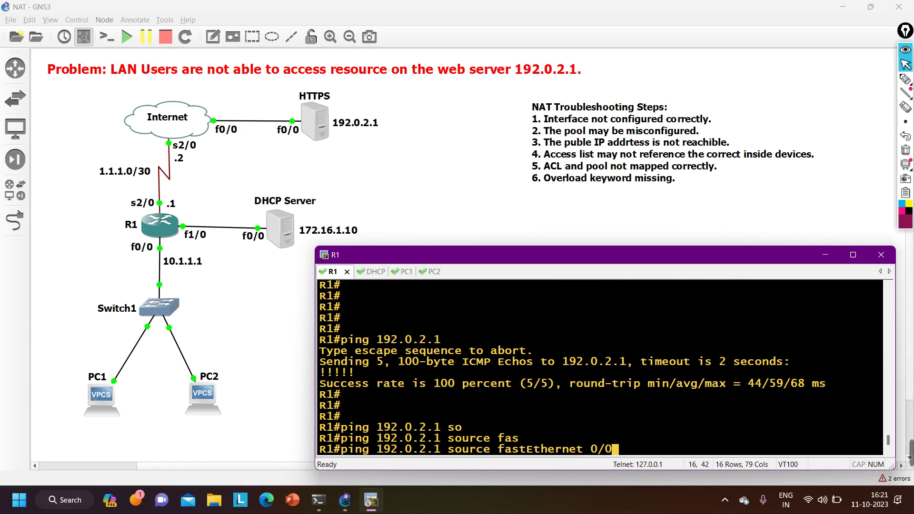
key("Return")
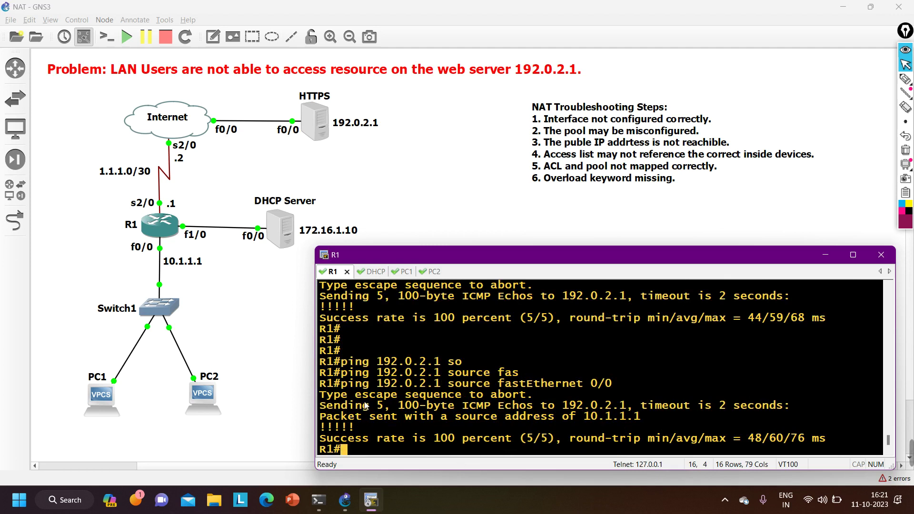
Clear R1's console with empty prompts, then switch to PC1's console and repeat the ping to 192.0.2.1
key("Return")
key("Return")
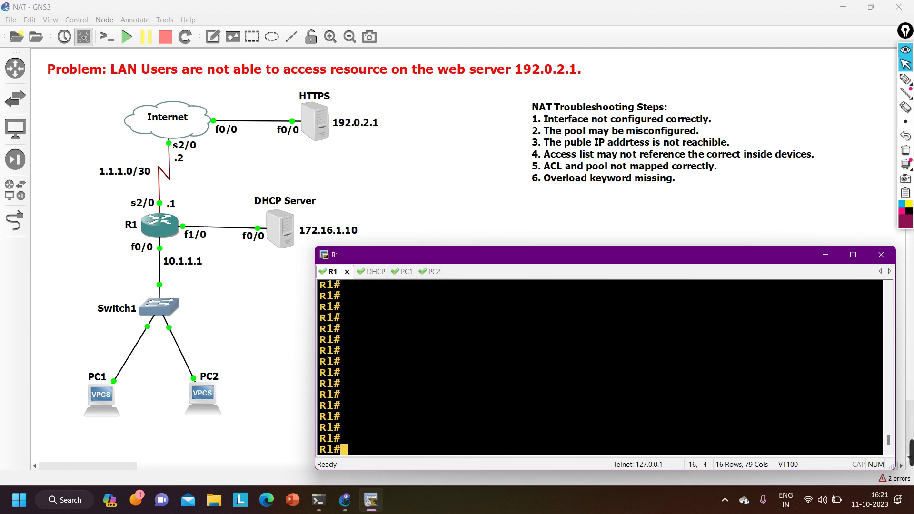
key("ctrl+Tab")
key("ctrl+Tab")
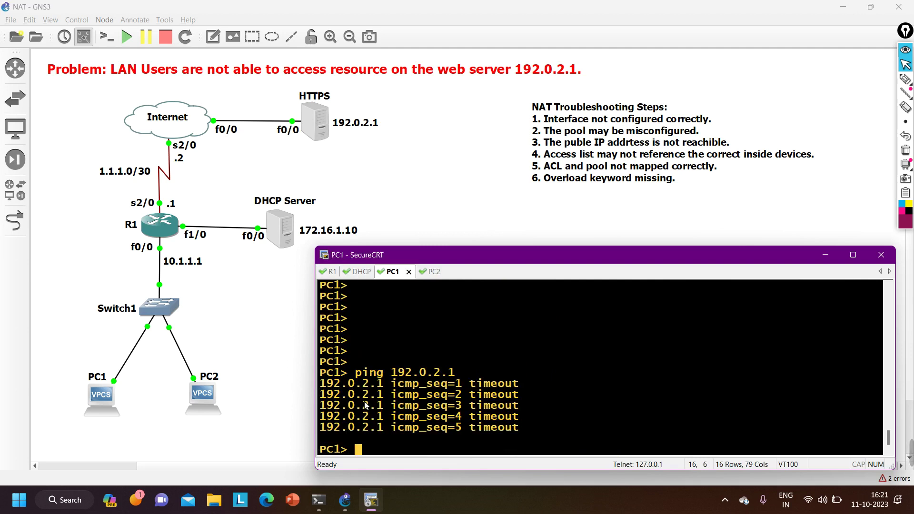
key("Return")
key("Return")
key("Up")
key("Return")
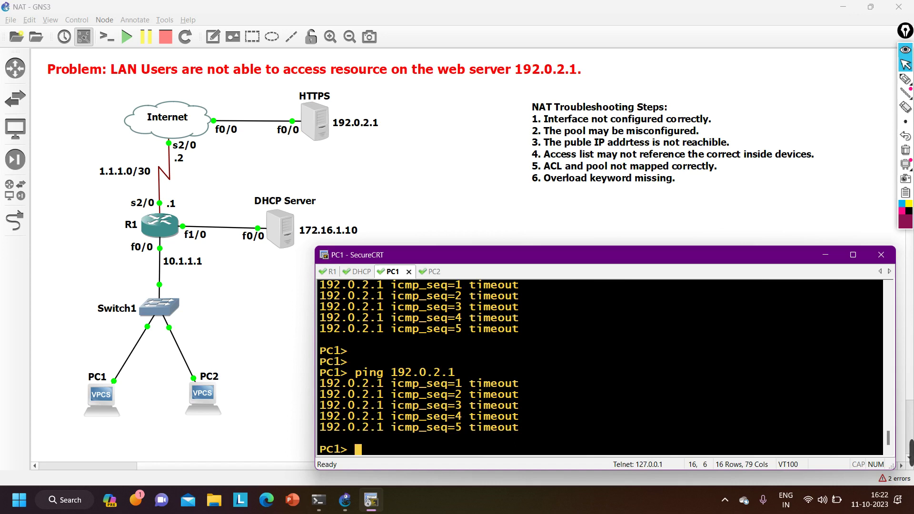
Ping the web server 192.0.2.1 from PC2's console
key("ctrl+Tab")
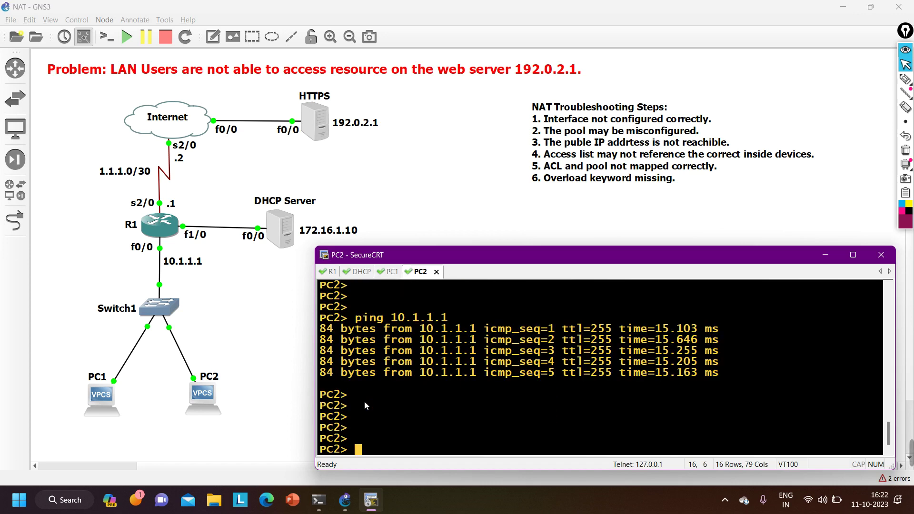
type("ping ")
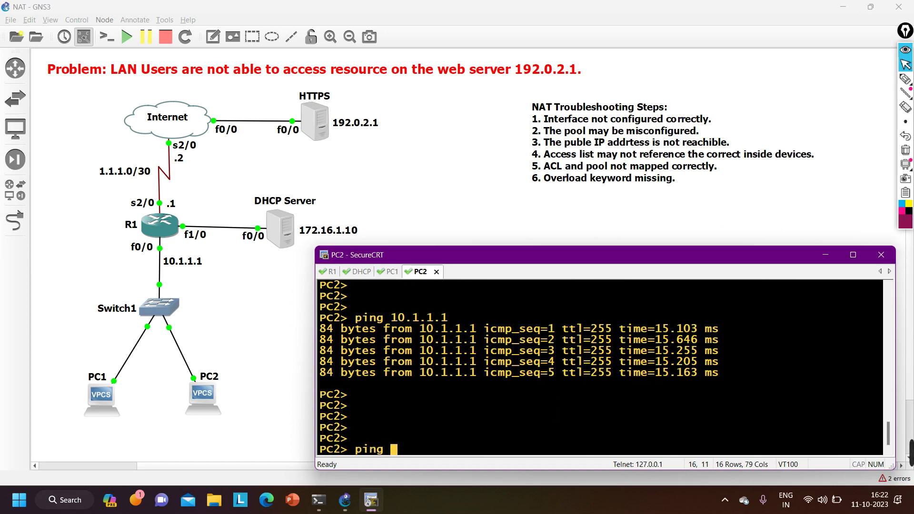
type("192.0.2.1")
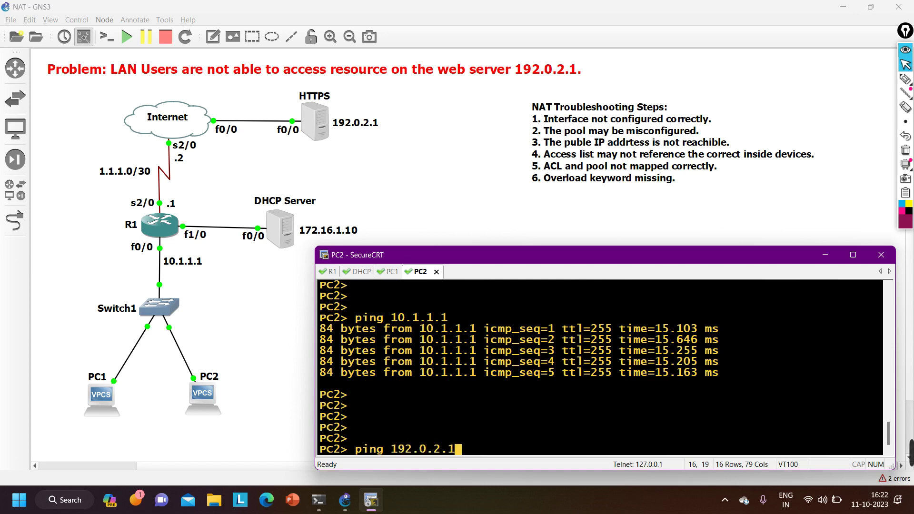
key("Return")
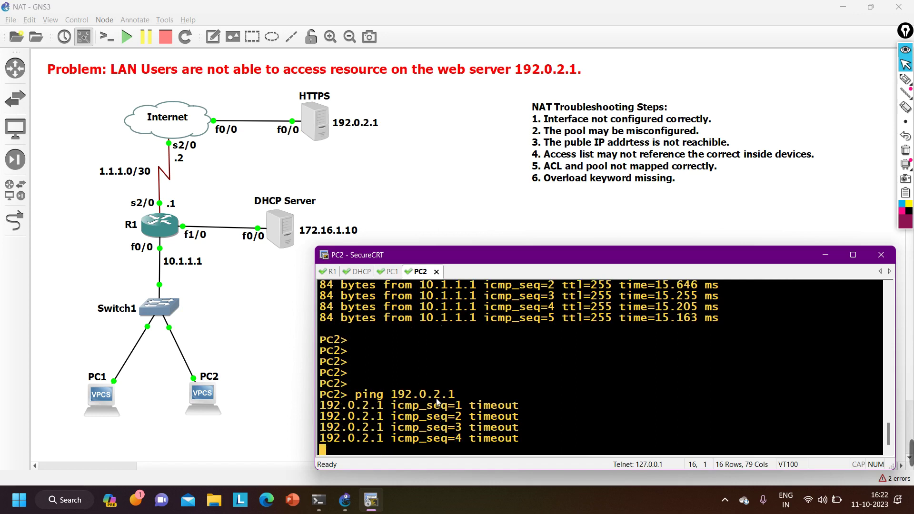
Display R1's NAT configuration with show run | sec ip nat and highlight the source list number and the interface overload part
left_click(330, 274)
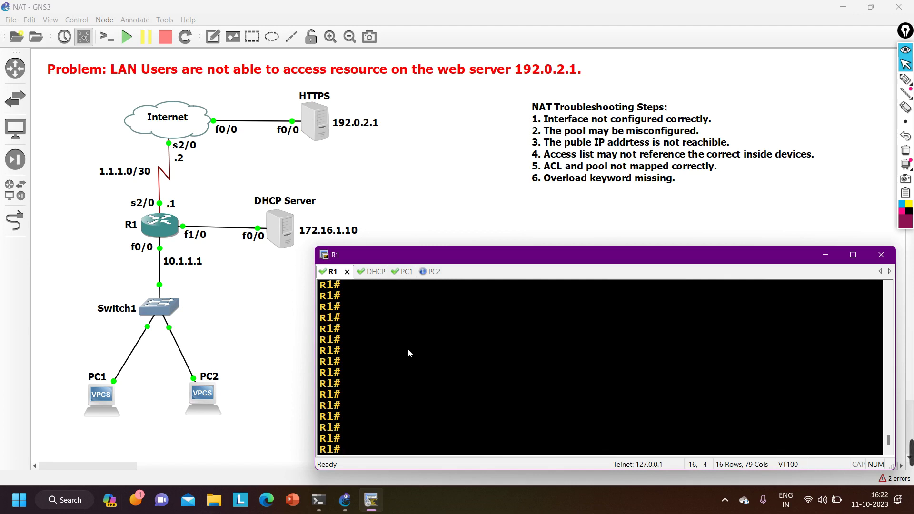
type("sh")
key("Tab")
type("r")
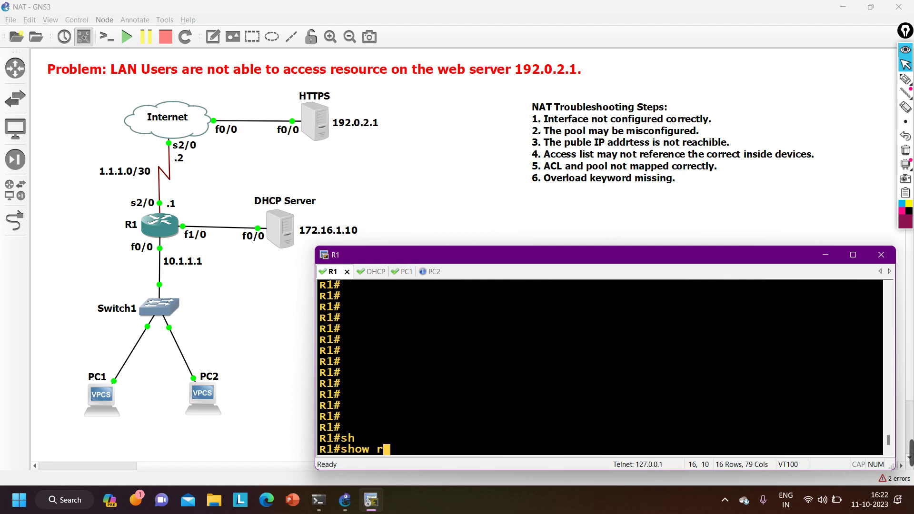
type("un | sec ip nat")
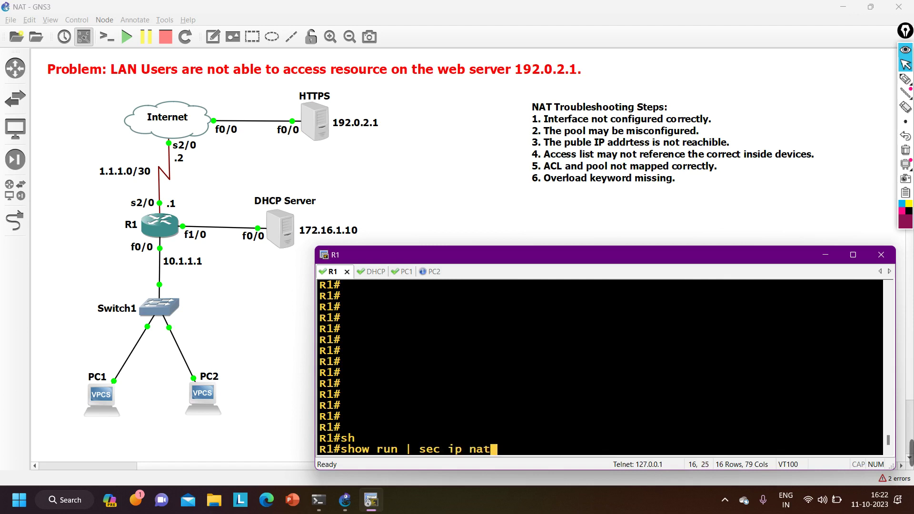
key("Return")
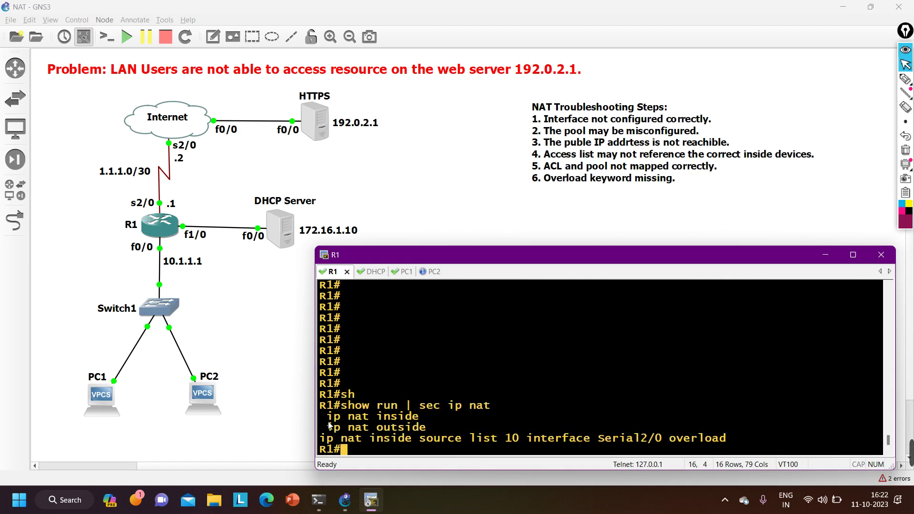
left_click_drag(453, 456, 483, 445)
double_click(512, 438)
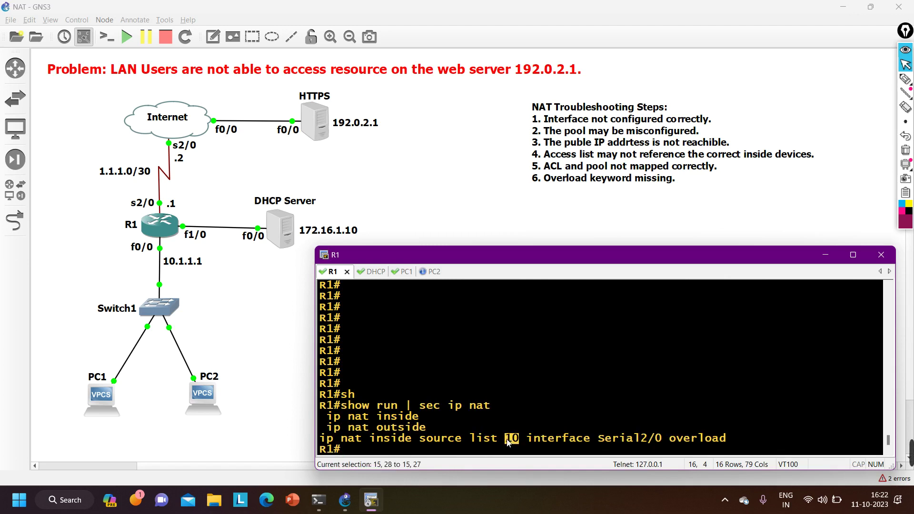
left_click_drag(537, 445, 730, 434)
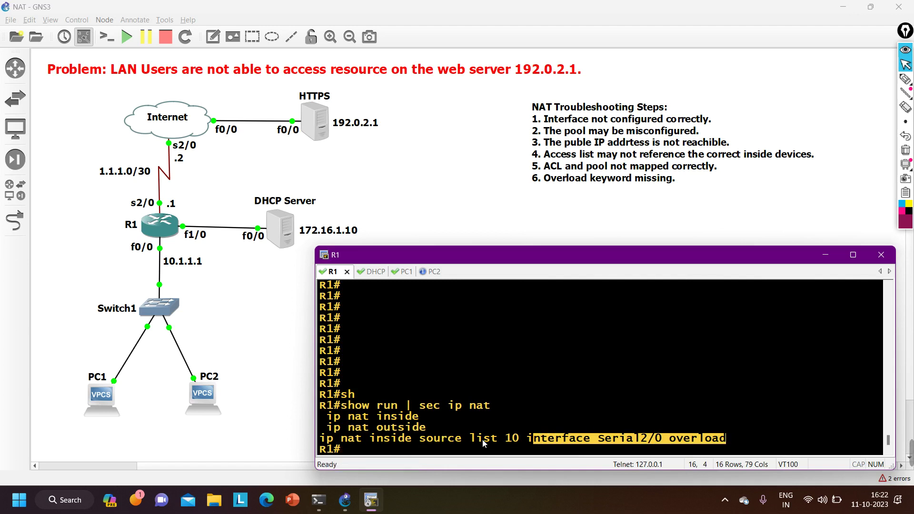
Display access list 10 on R1 with show access-lists 10 and highlight its permit entry and source address
key("Return")
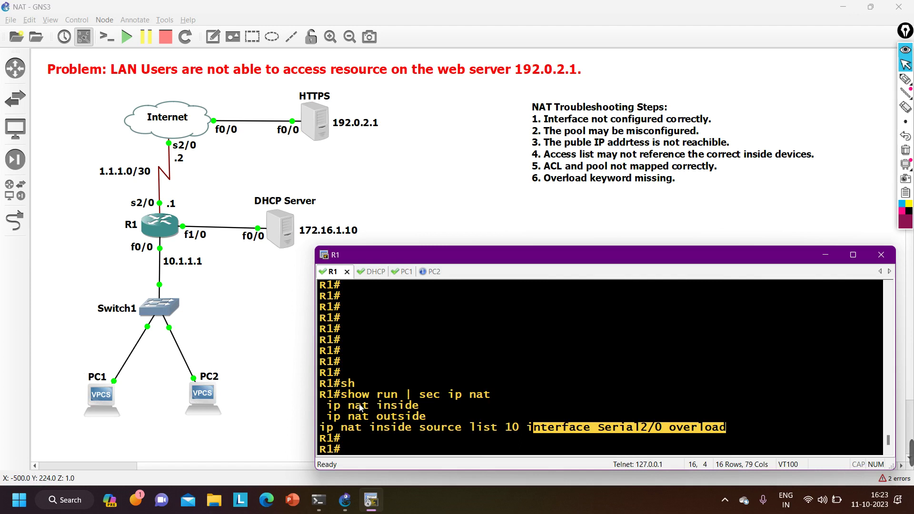
type("sh")
key("Tab")
type("acc")
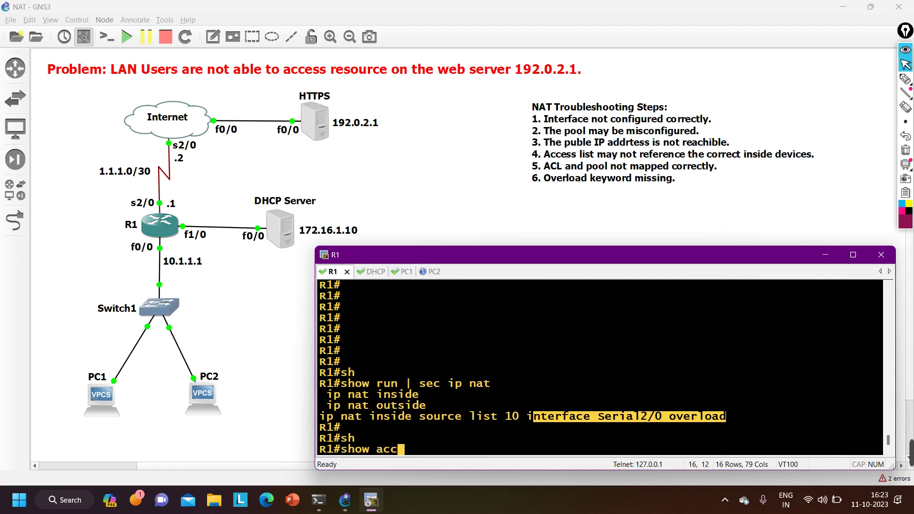
type("e")
key("Tab")
type("ss-l")
key("Tab")
type("10")
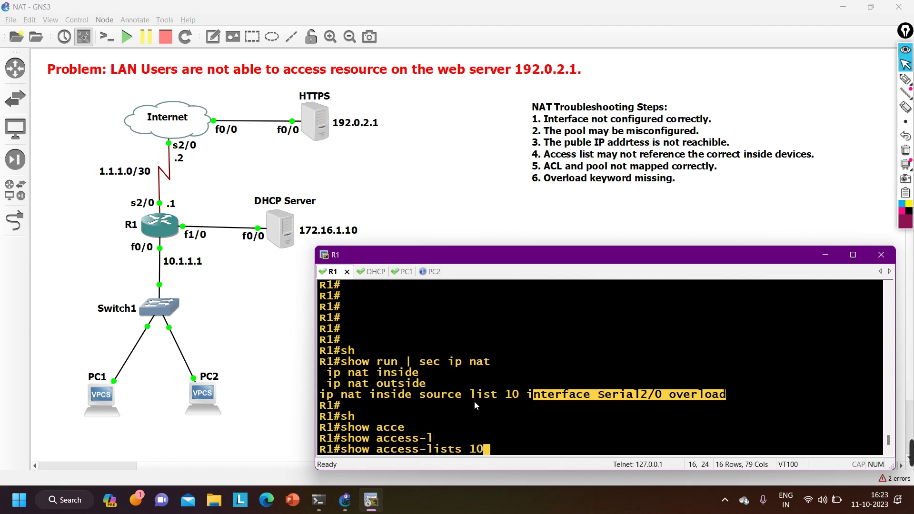
key("Return")
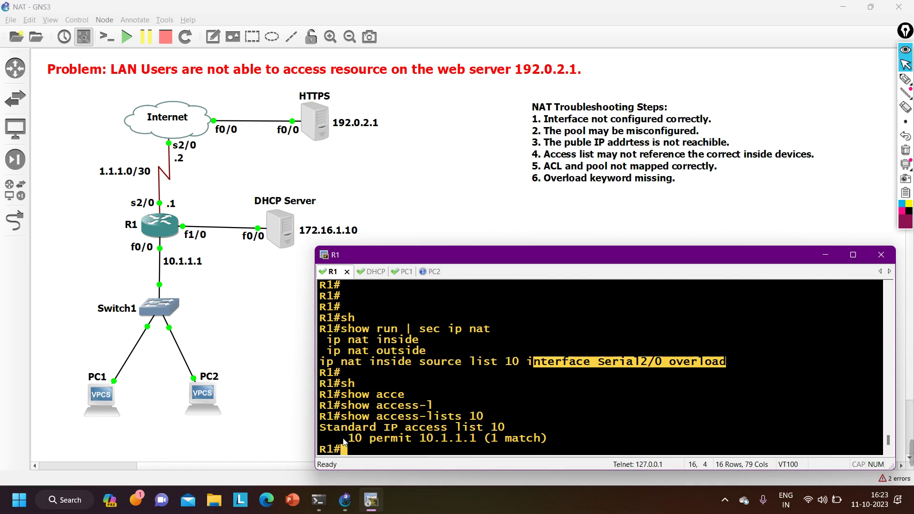
left_click_drag(344, 442, 551, 438)
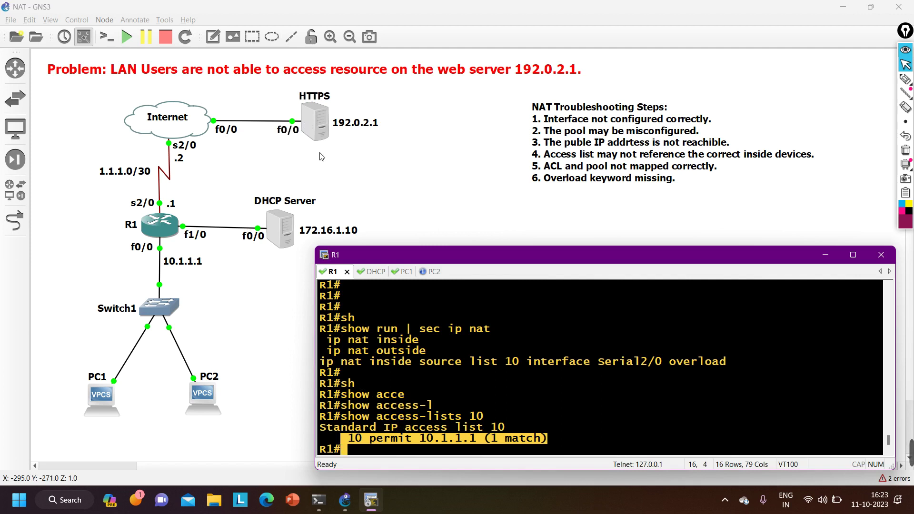
left_click_drag(420, 439, 477, 446)
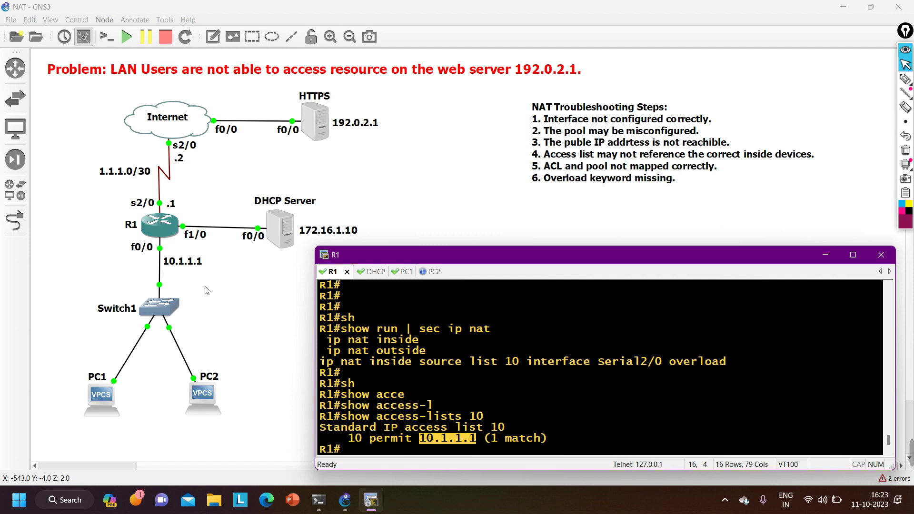
key("Return")
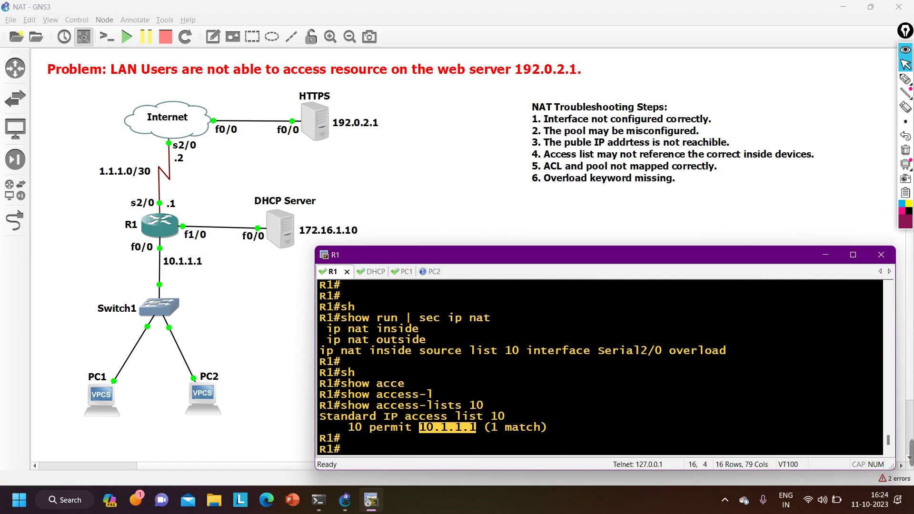
Enter configuration mode on R1, fill the console with empty prompts and remove access list 10
type("conf")
key("Tab")
key("Return")
key("Return")
key("Return")
key("Return")
key("Return")
key("Return")
key("Return")
key("Return")
key("Return")
key("Return")
key("Return")
key("Return")
key("Return")
key("Return")
key("Return")
key("Return")
key("Return")
type("no acce")
key("Tab")
type("10")
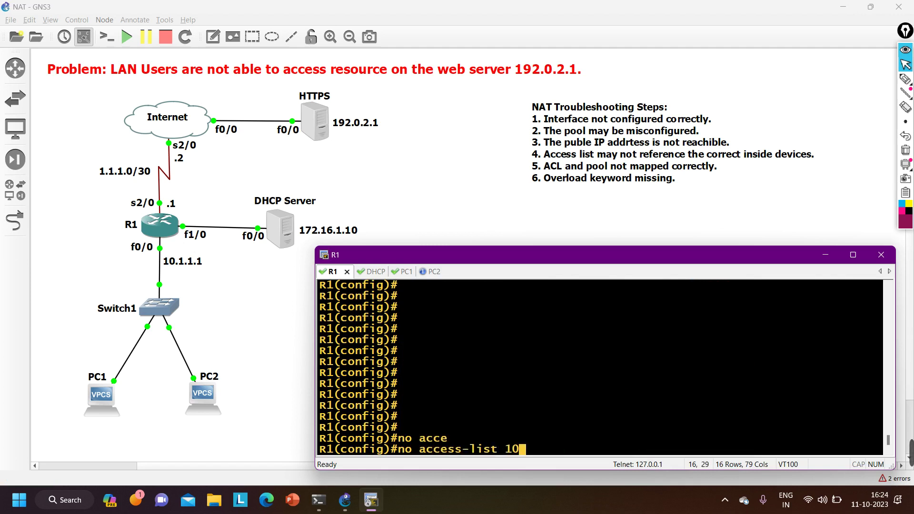
key("Return")
Create access list 10 on R1 permitting 10.1.1.0 with wildcard 0.0.0.255 and leave configuration mode
type("acc")
key("Tab")
type("10 per")
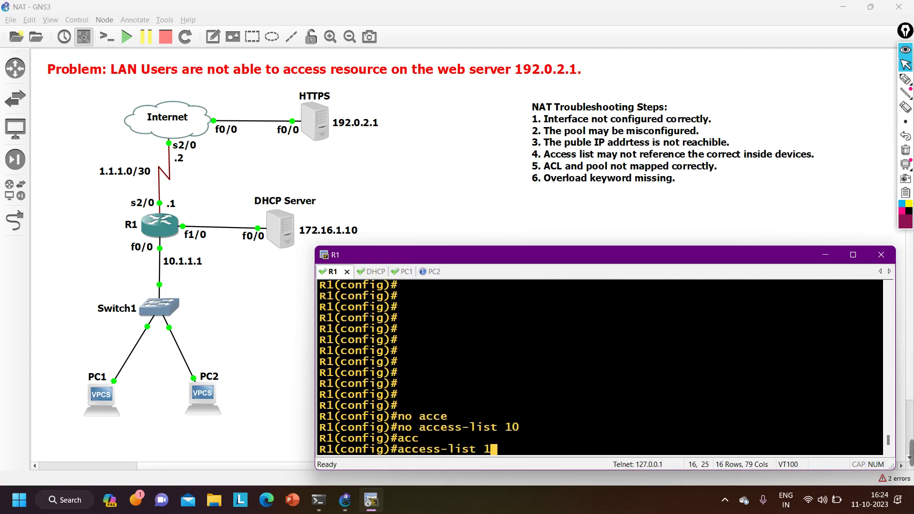
key("Tab")
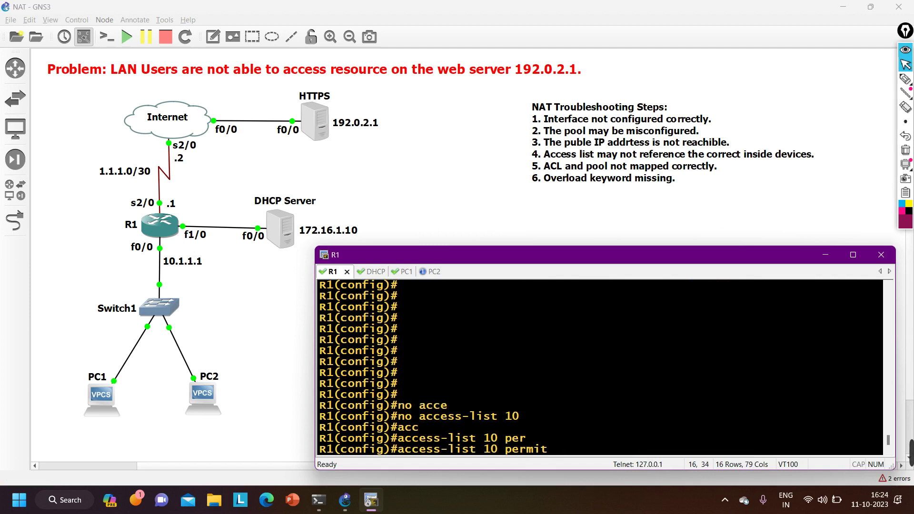
type("10.1.1.0 0.0.0.255")
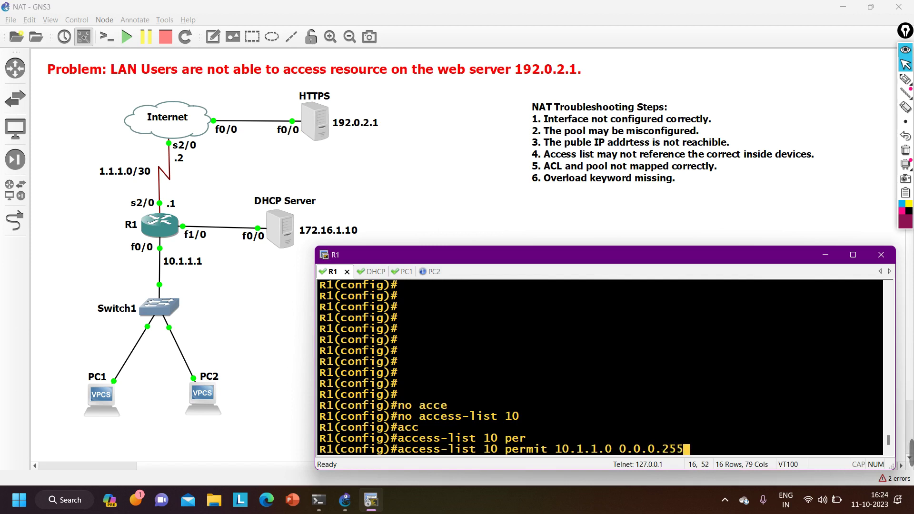
key("Return")
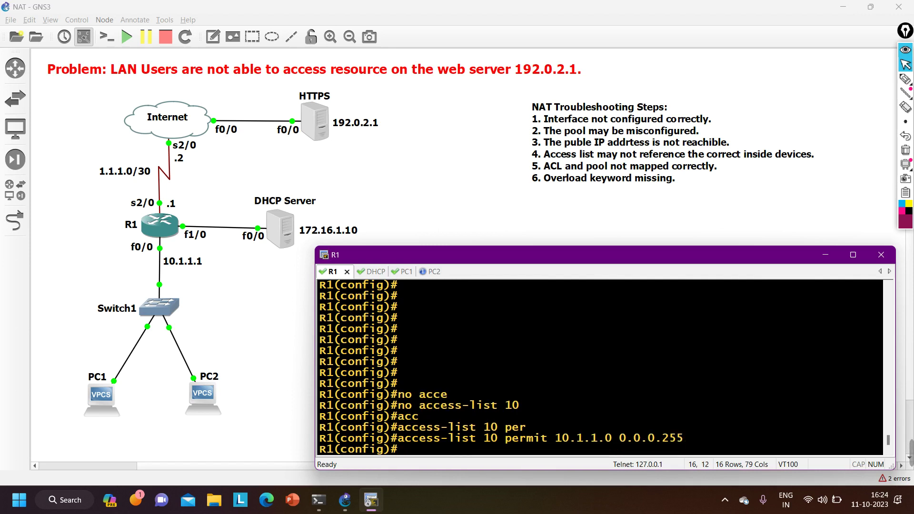
key("ctrl+z")
Display all access lists on R1 with show access-lists to check the new permit entry
key("Return")
key("Return")
key("Return")
key("Return")
type("show ")
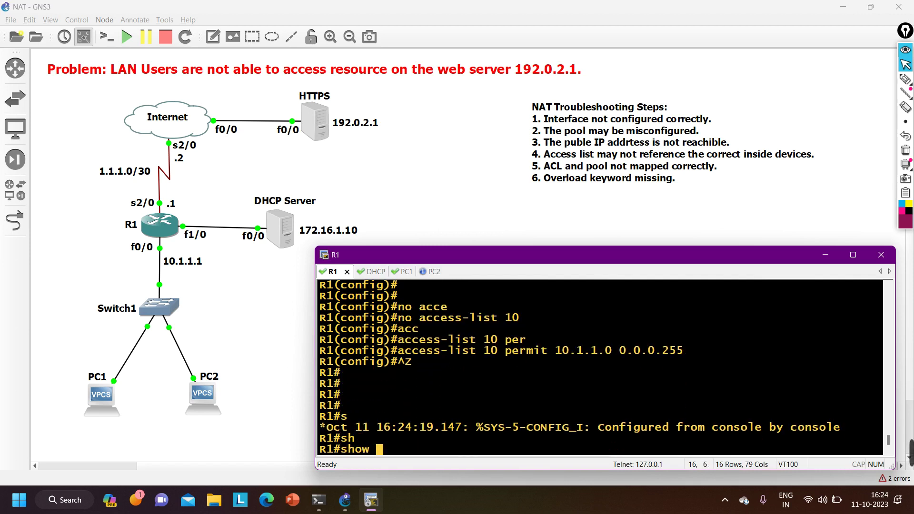
type("acce")
key("Tab")
key("Return")
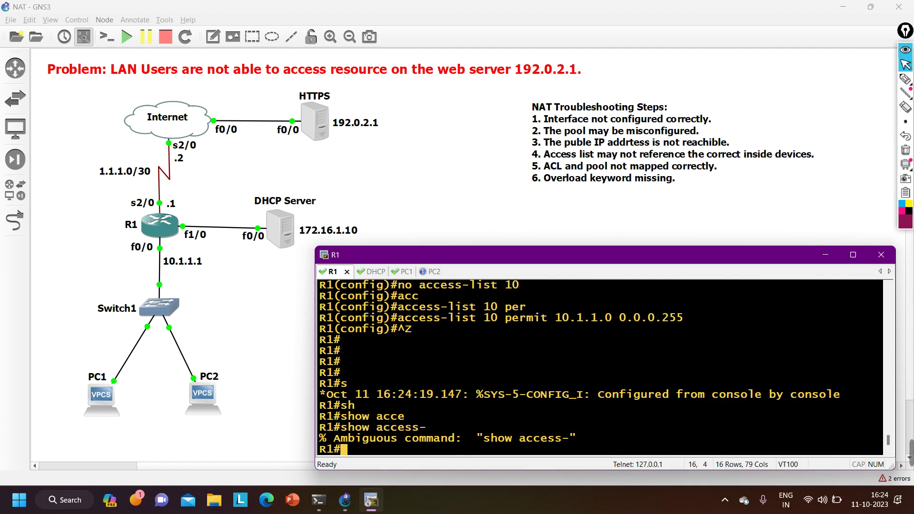
key("Up")
type("l")
key("Tab")
key("Return")
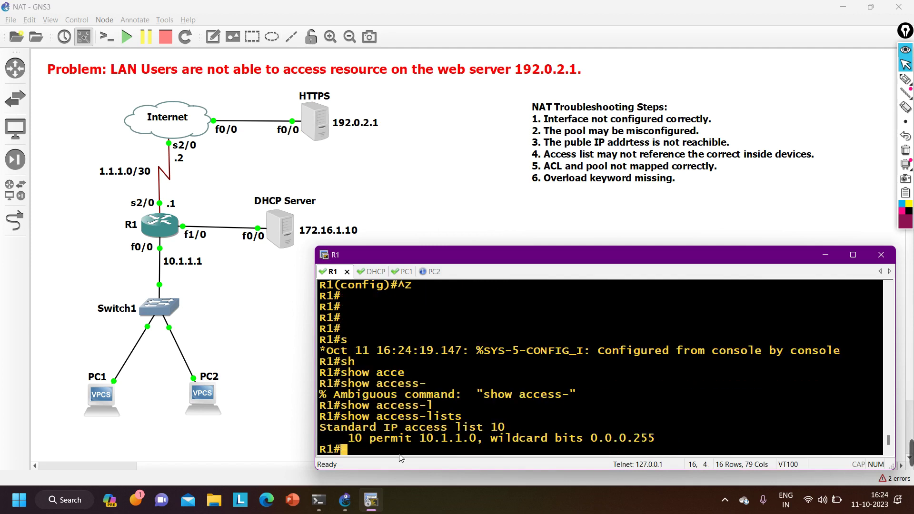
Ping the web server 192.0.2.1 again from PC1 to test the new access list
left_click(404, 272)
key("Return")
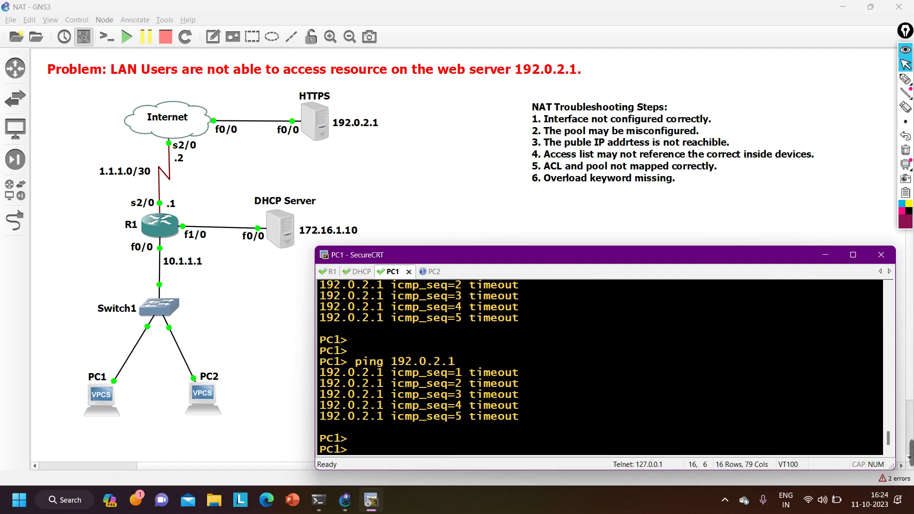
key("Up")
key("Return")
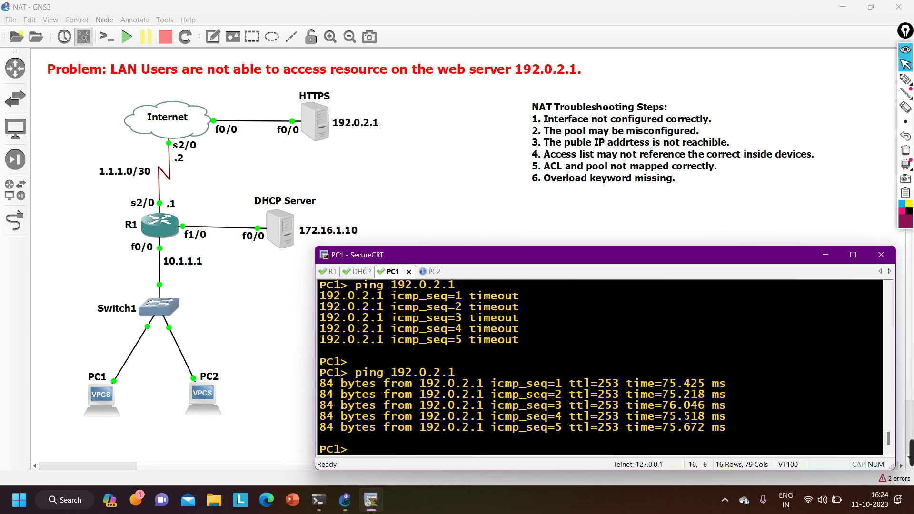
Repeat the ping to 192.0.2.1 from PC2 with the new access list in place
key("ctrl+Tab")
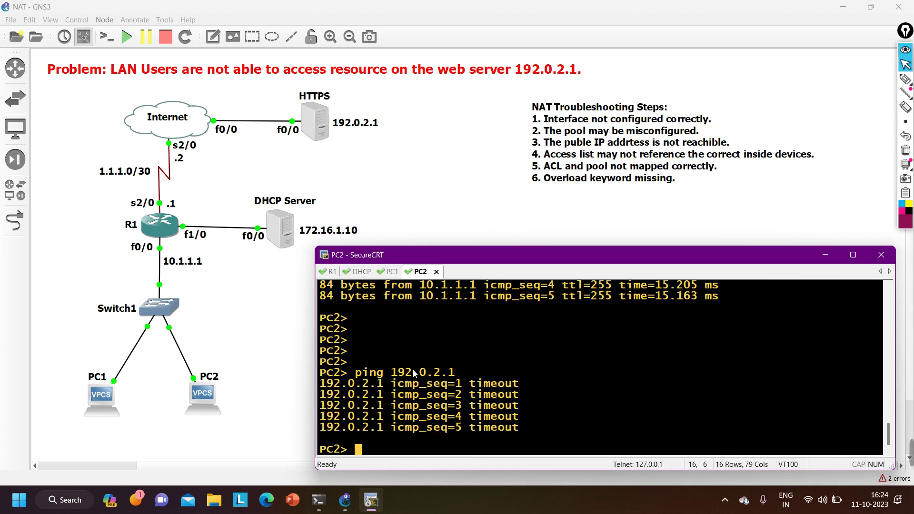
key("Up")
key("Return")
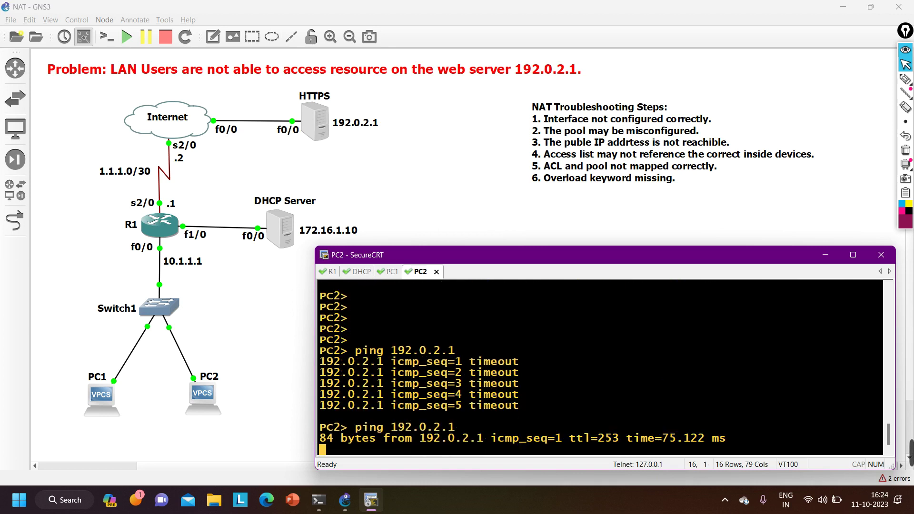